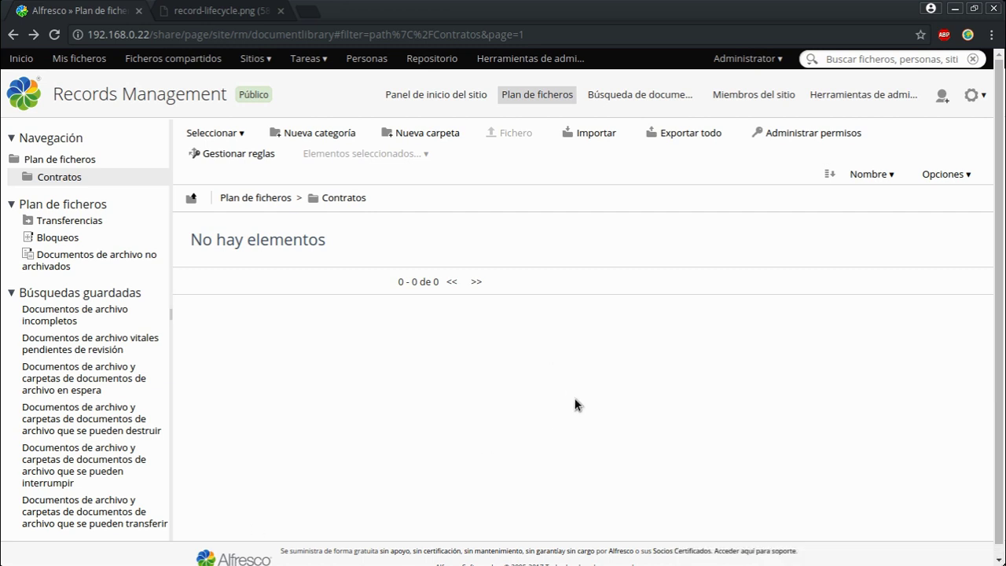
Search for "admin" in the permission management of the Contratos category and add the Administrator user
left_click(810, 134)
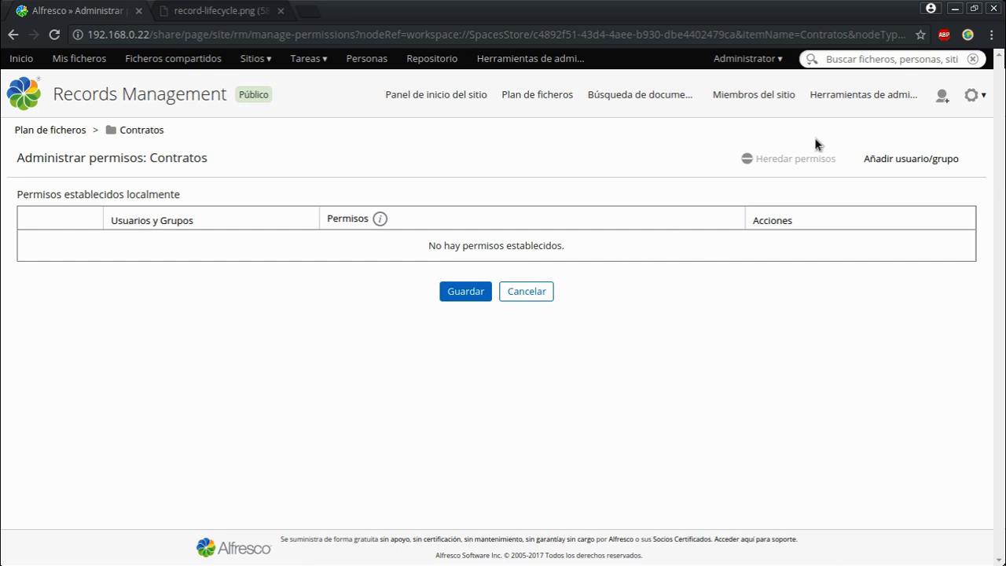
left_click(909, 165)
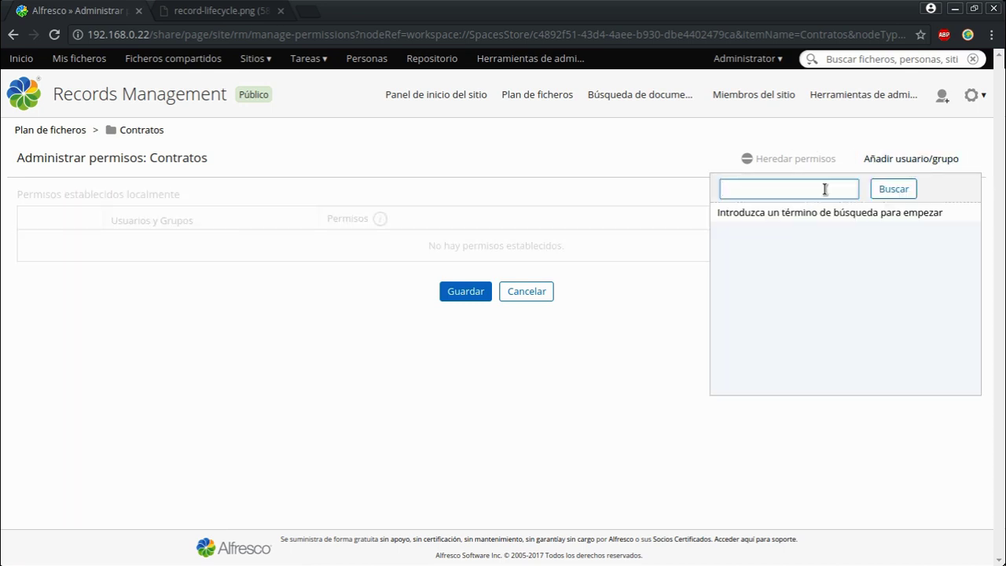
type("admin")
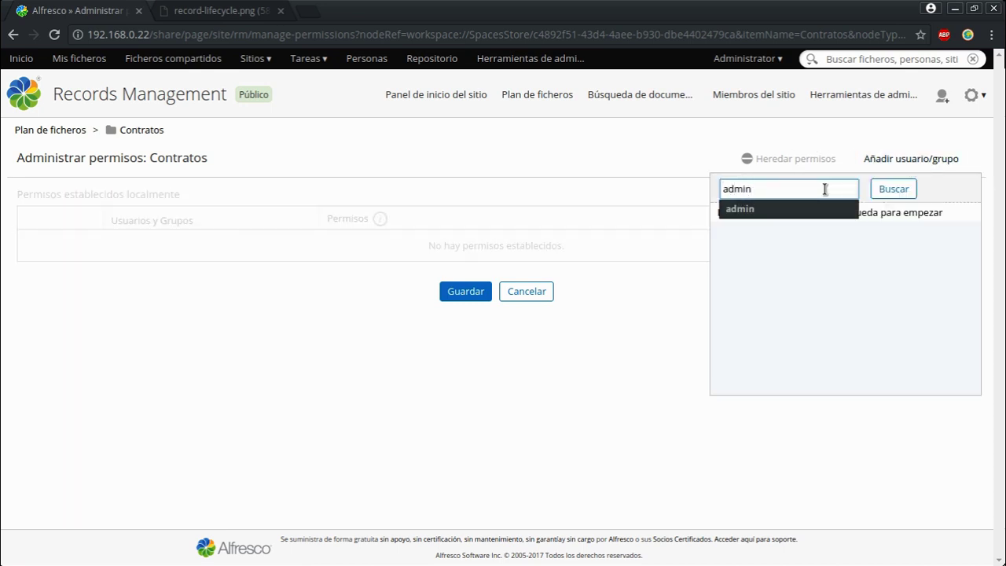
key("Down")
key("Return")
left_click(890, 189)
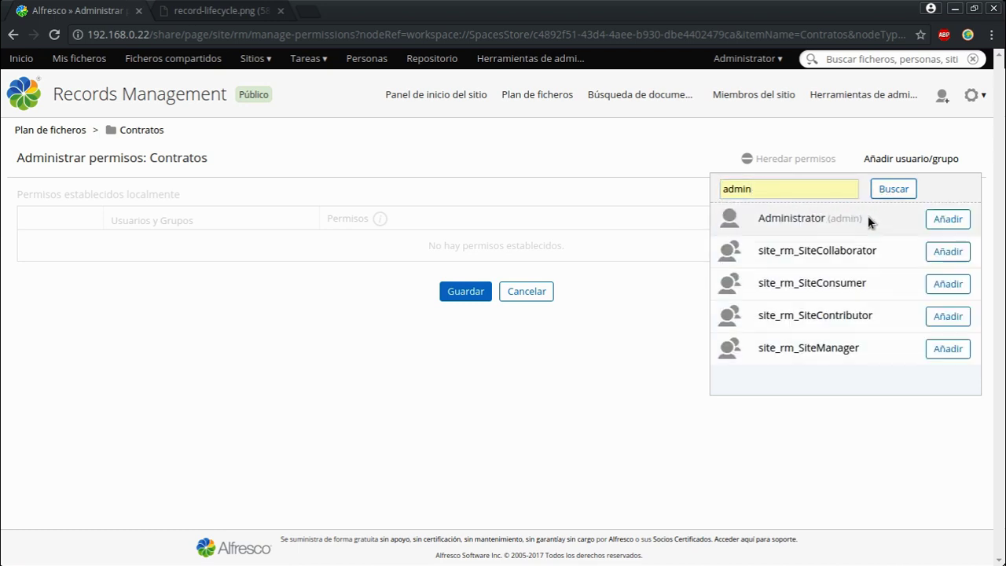
left_click(946, 219)
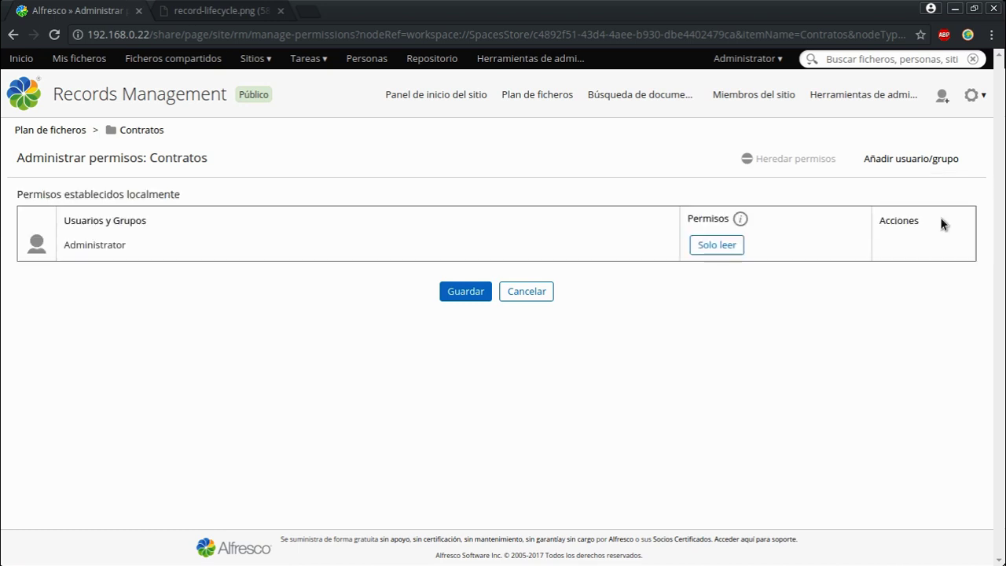
Set Administrator's permission on Contratos to "Leer y archivar" and save the permissions
left_click(717, 250)
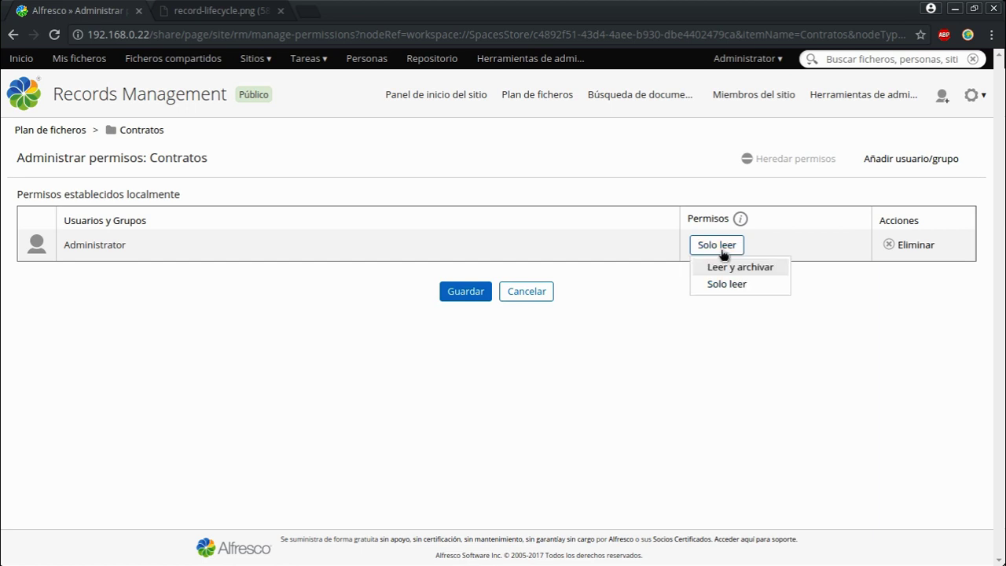
left_click(757, 271)
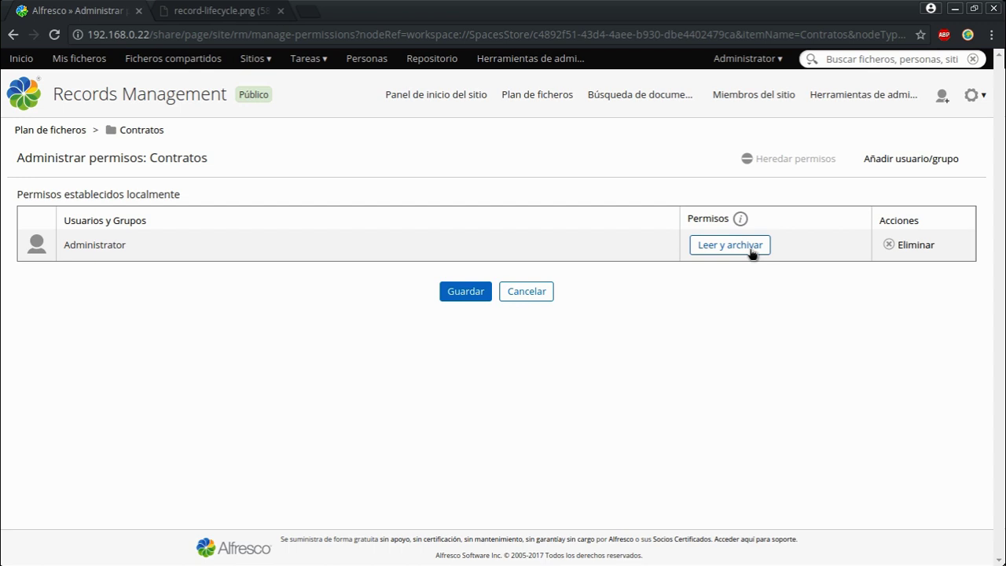
left_click(467, 293)
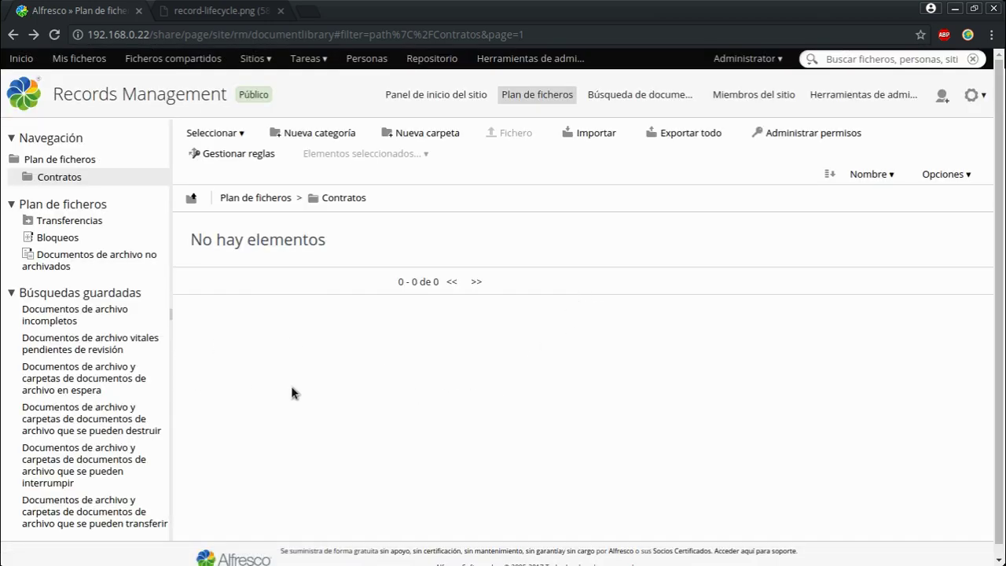
Start a new record folder inside Contratos and name it Contratos_2017
left_click(427, 133)
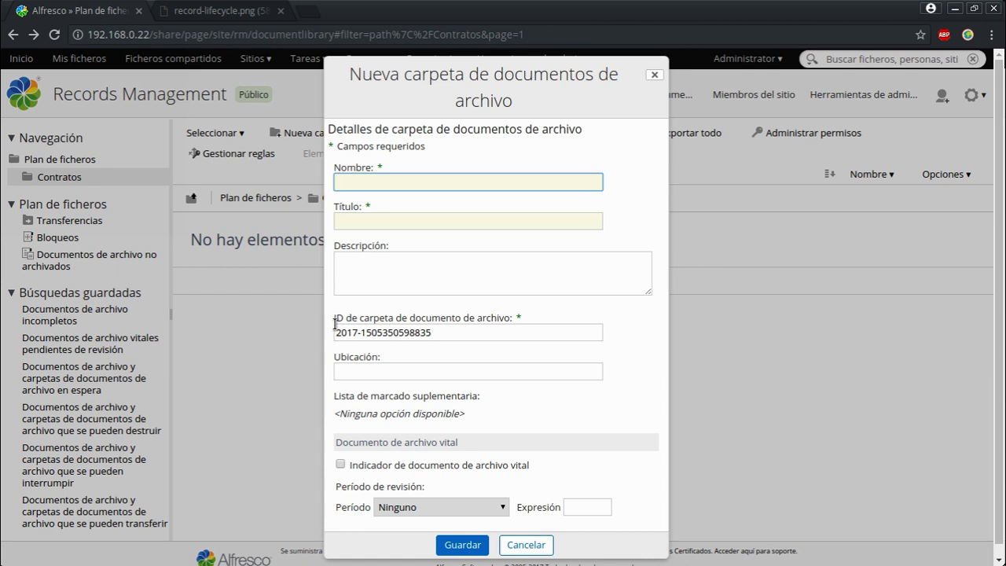
type("Contra")
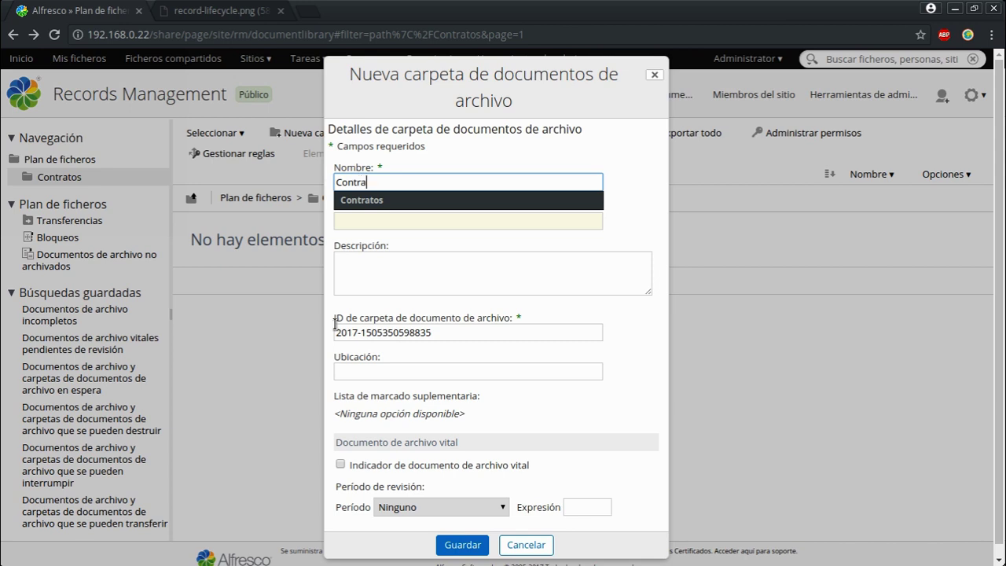
type("tos 2017")
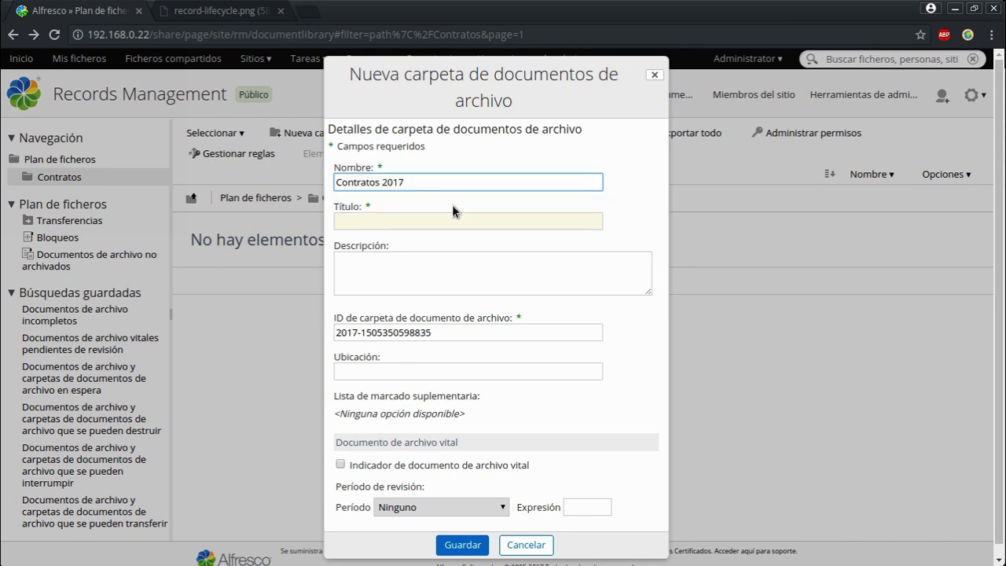
key("Left")
key("Left")
key("Left")
key("Left")
key("BackSpace")
type("_")
key("Tab")
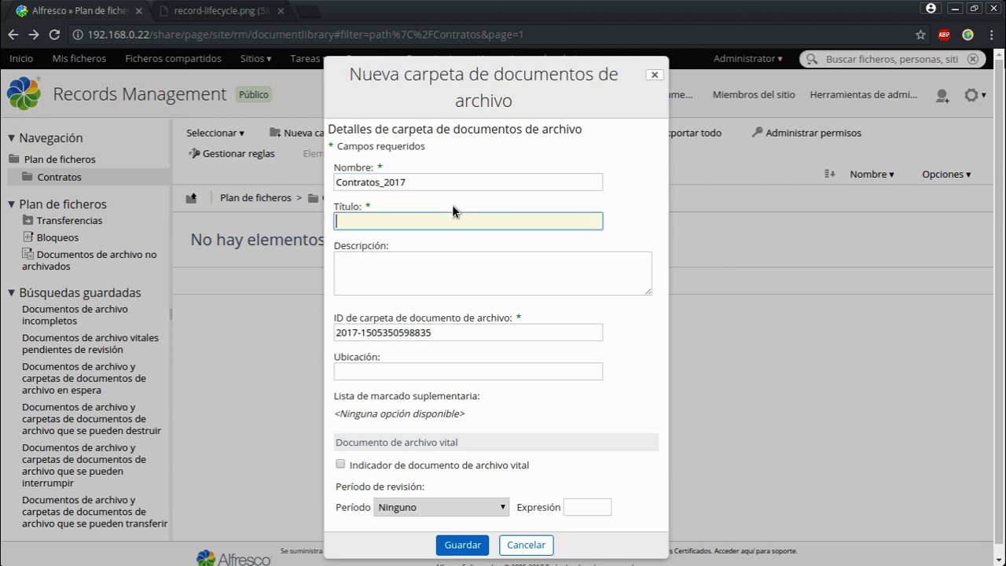
Enter "Contratos 2017" as the folder's title and "Contratos del Año 2017" as its description
type("Contratos 2017")
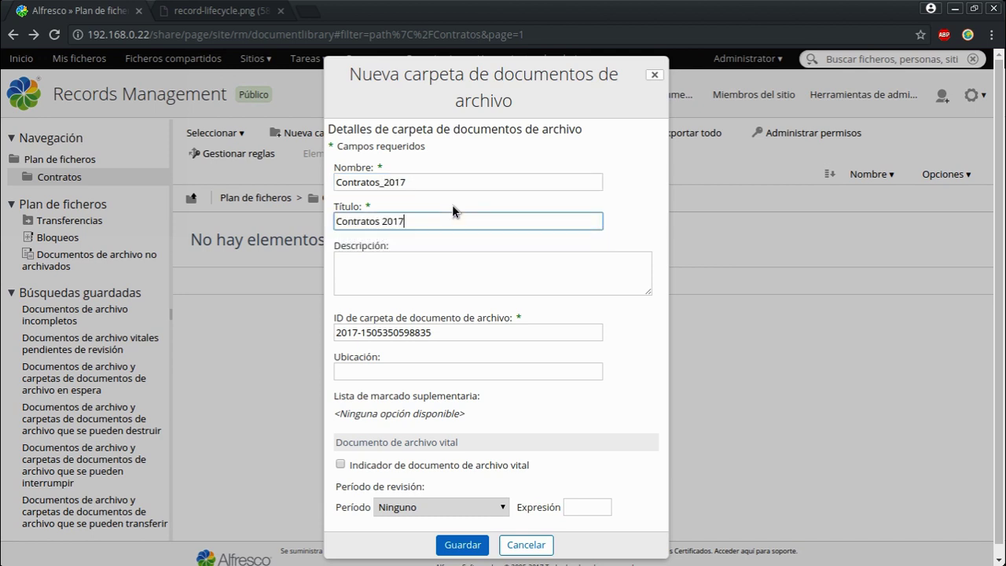
key("Tab")
type("Contr")
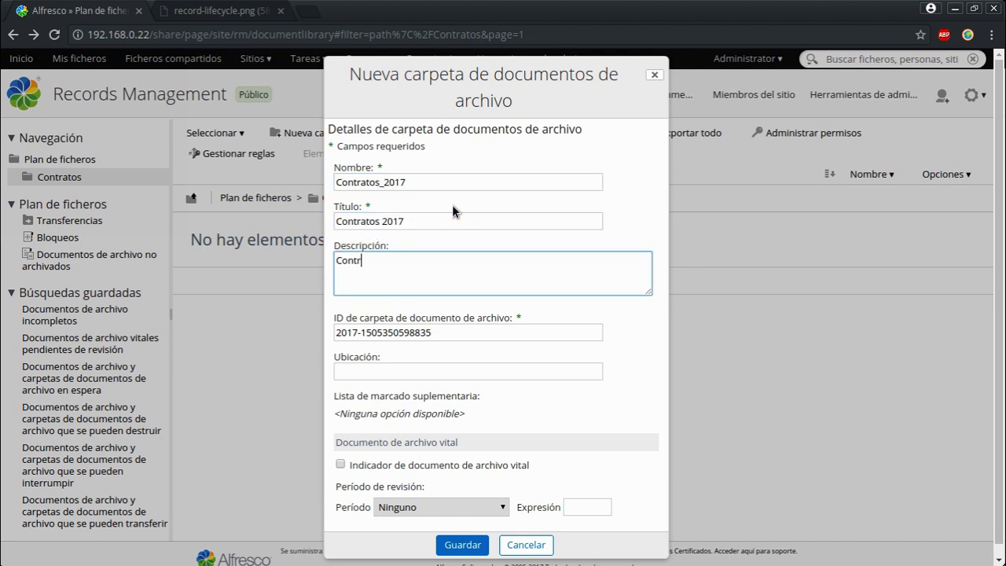
type("atos del Año 2017")
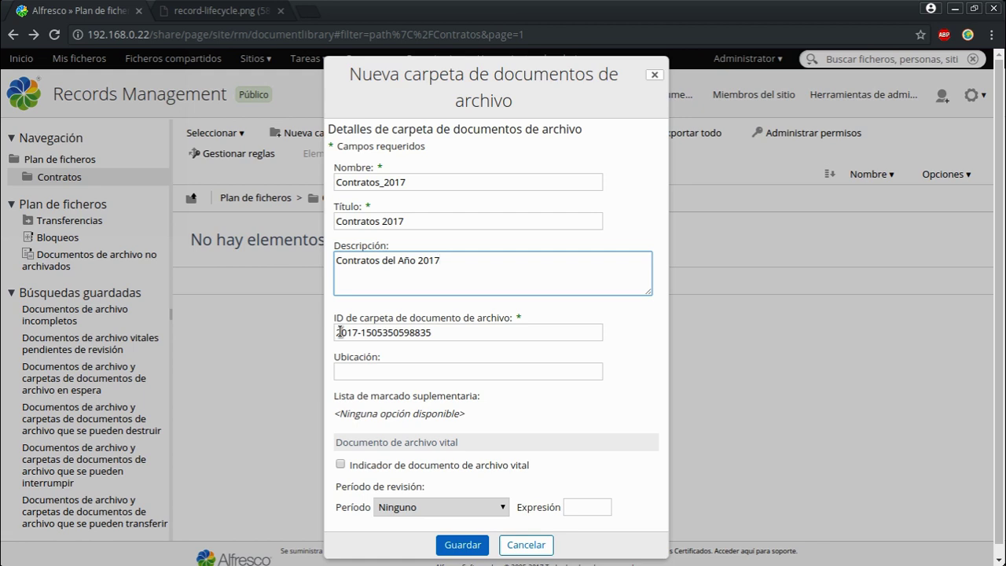
Review the folder ID, location and review period options, keep the period at Ninguno, and save the record folder
left_click_drag(489, 331, 325, 324)
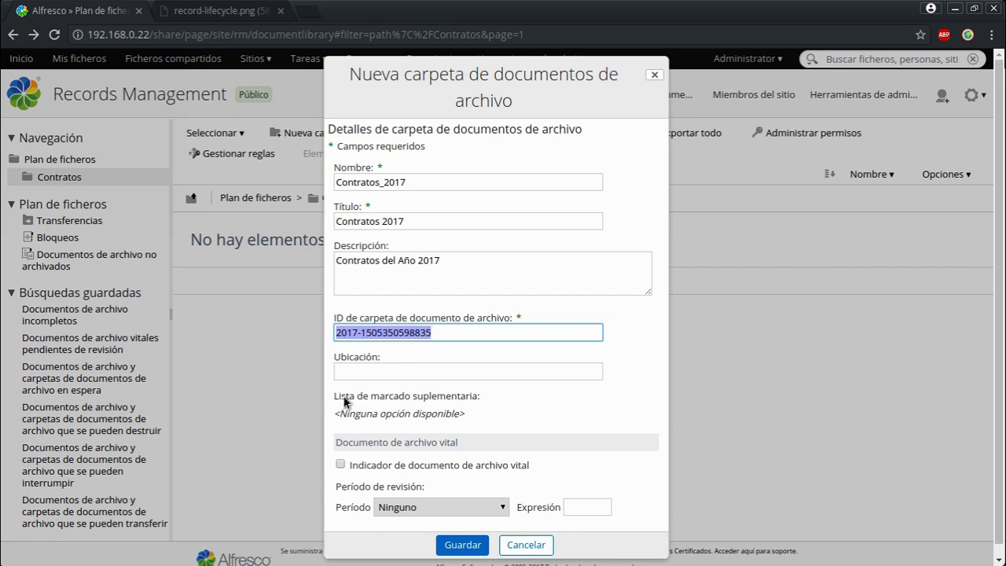
left_click(406, 374)
scroll(555, 454, "down", 1)
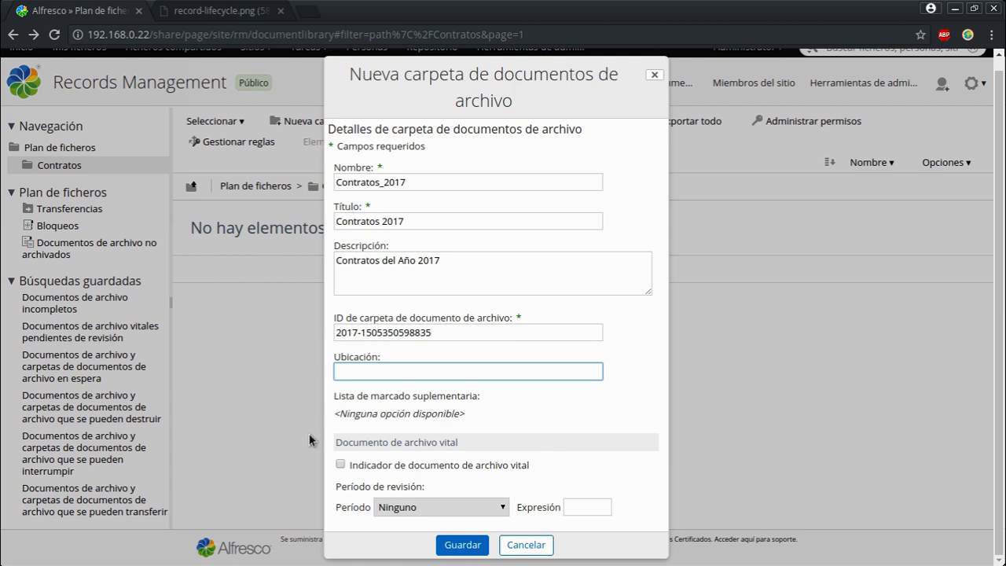
left_click(404, 506)
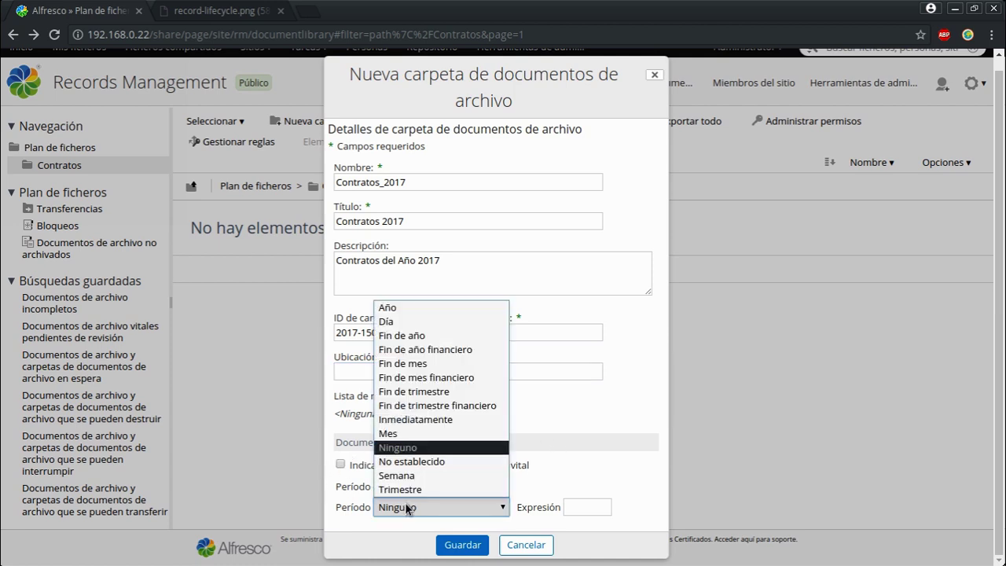
left_click(407, 507)
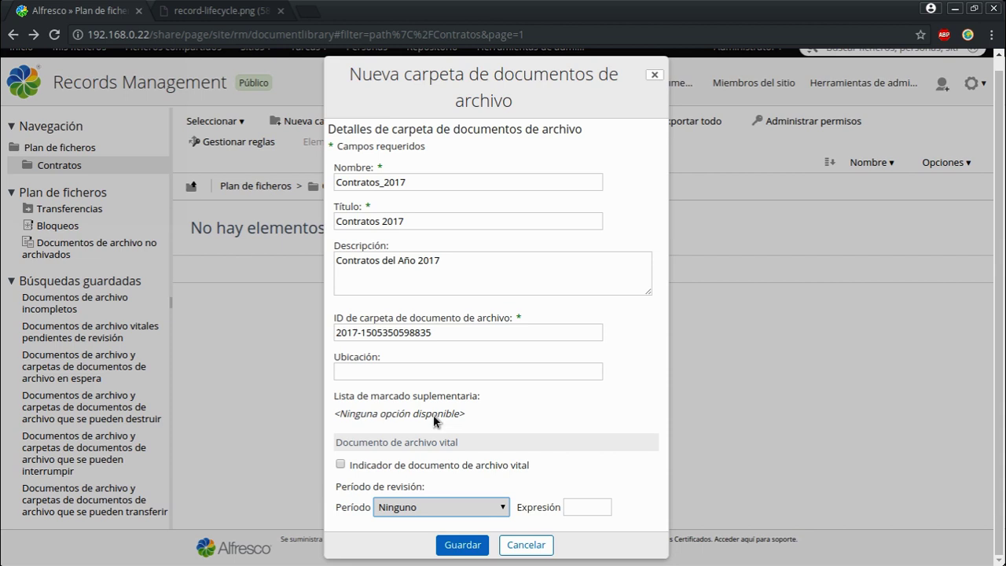
left_click(461, 544)
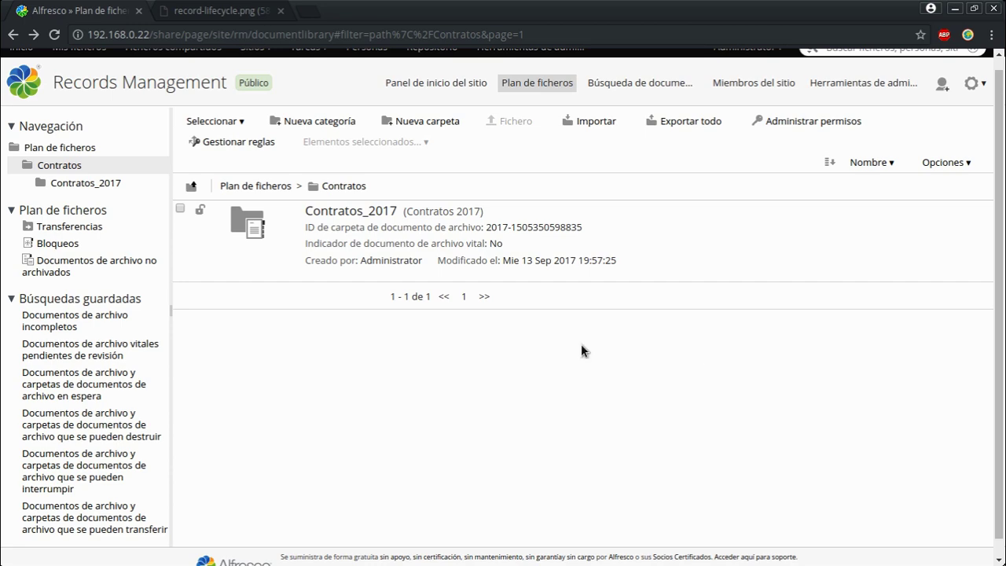
Open the "Sample: Web Site Design Project" site in a new browser tab and open its Project Contract.pdf
scroll(581, 343, "up", 1)
left_click(267, 59)
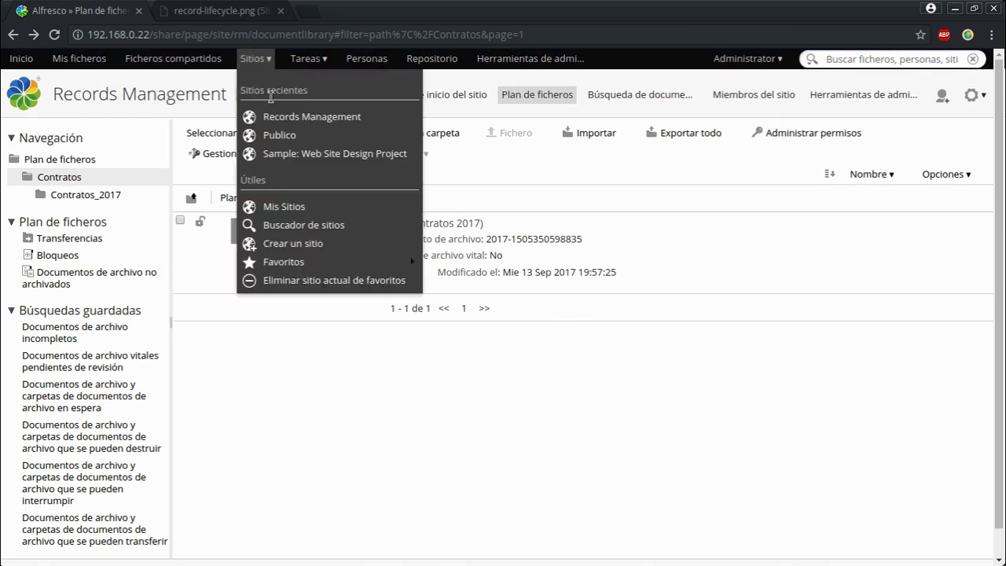
right_click(292, 156)
left_click(326, 168)
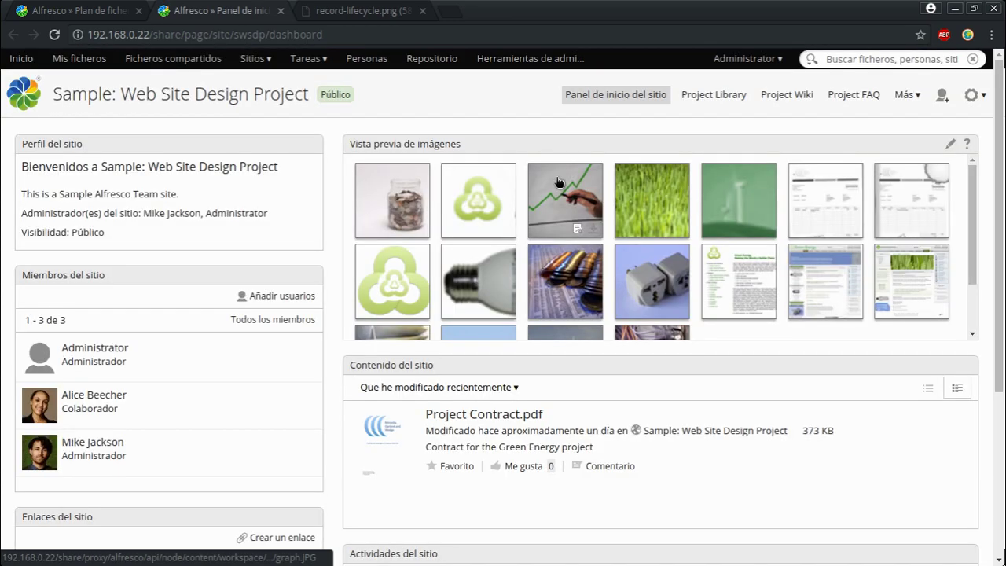
left_click(512, 416)
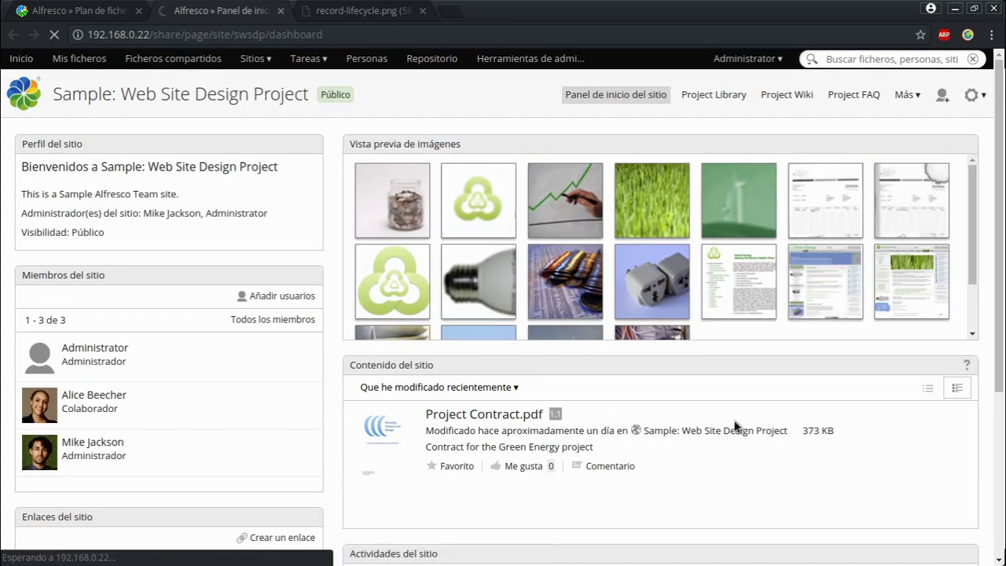
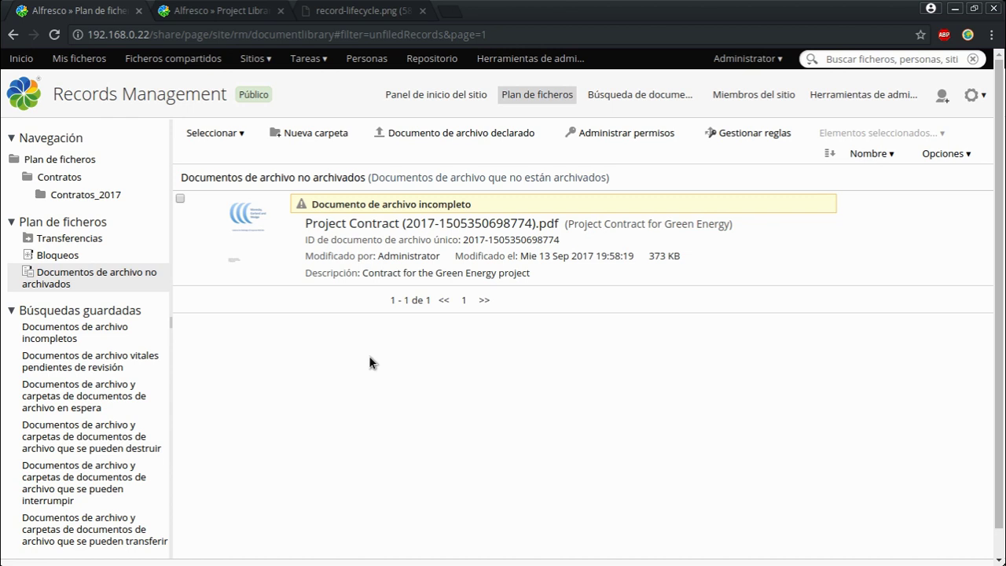
Reject Project Contract.pdf with the reason "Aun no cumple la fecha correspondiente, ya que vence el 31 diciembre de 2017 y estamos a 13 de Septiembre de 2017"
mouse_move(369, 208)
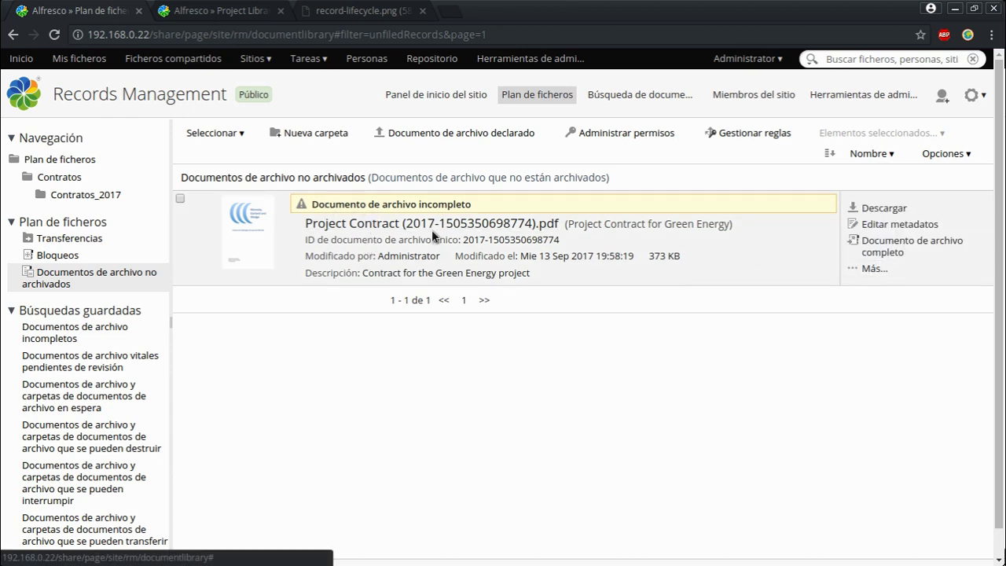
left_click(874, 269)
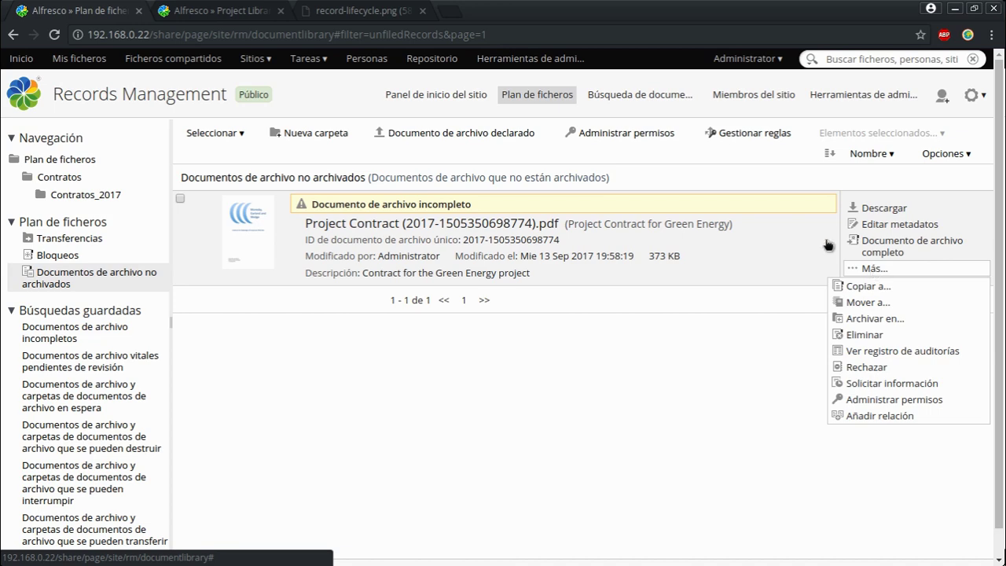
left_click(875, 269)
left_click(874, 367)
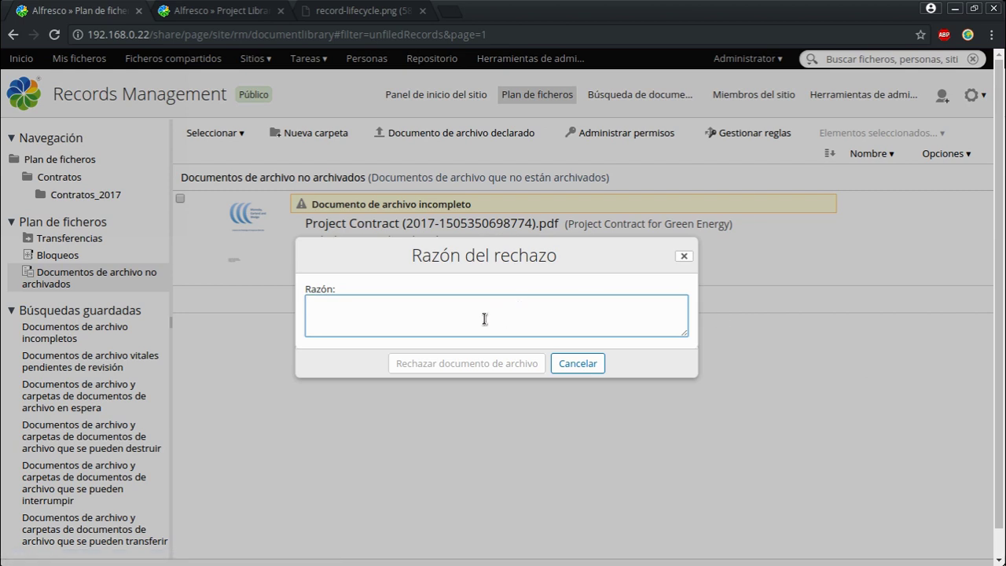
type("Aun no")
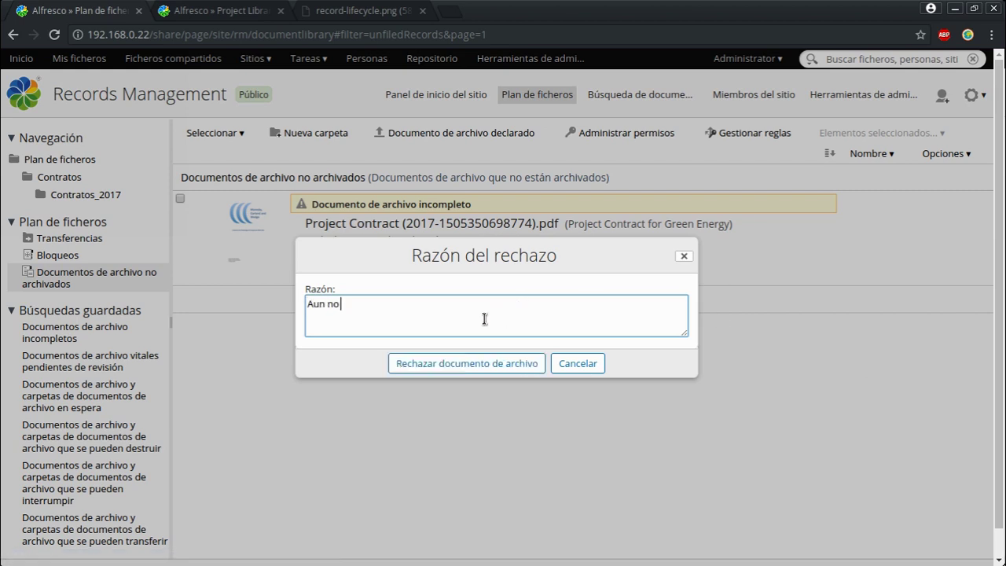
type(" cumple la fecha correspondient")
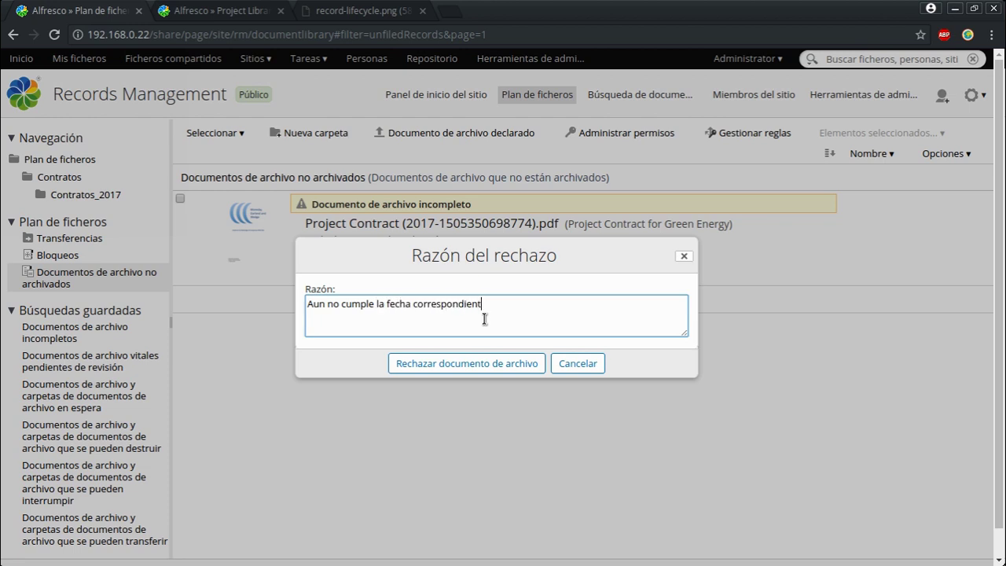
type("e, ya que vence el 31 diciembre de 2")
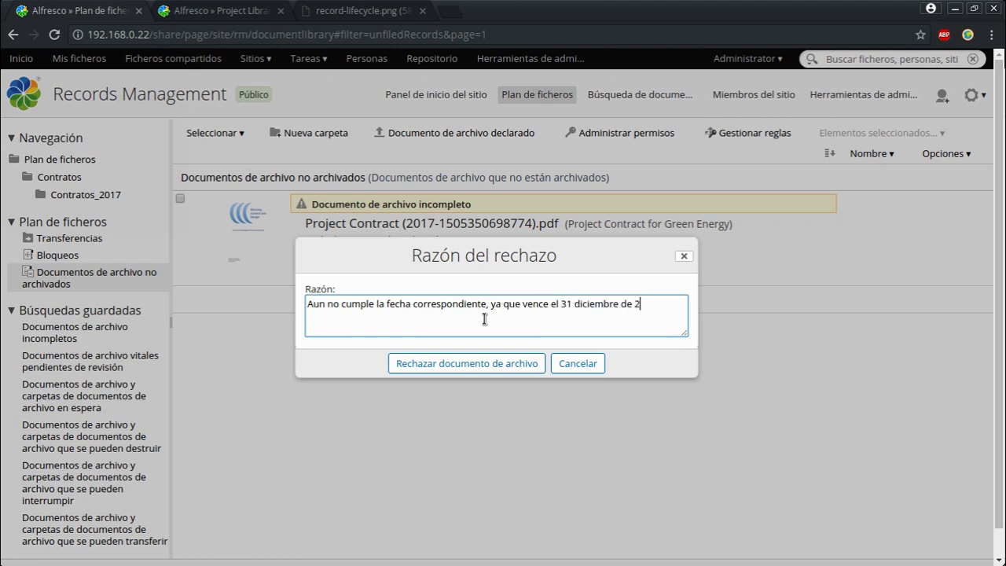
type("017 y estamos a 13 de")
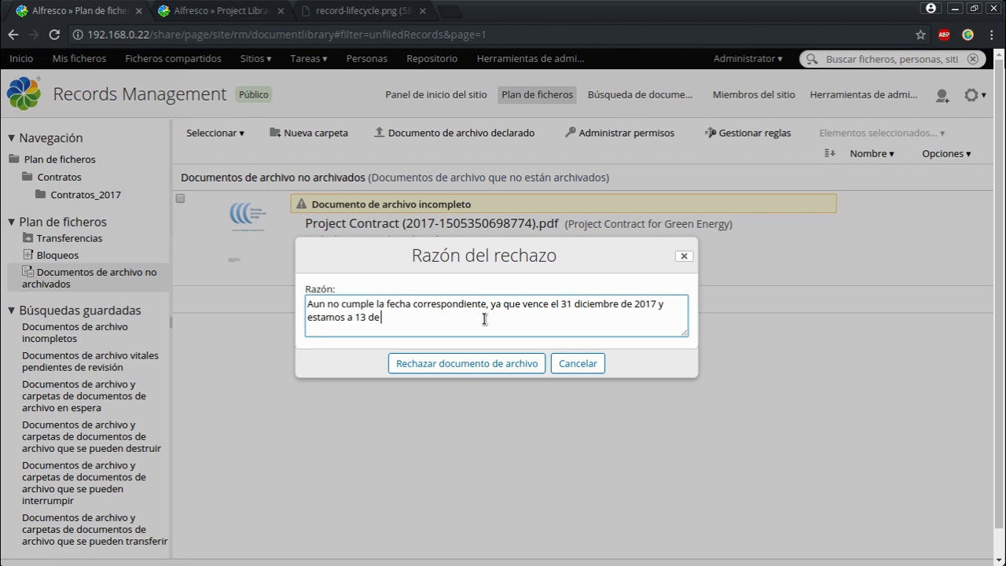
type(" Noviembre")
key("BackSpace")
key("BackSpace")
key("BackSpace")
key("BackSpace")
key("BackSpace")
key("BackSpace")
type("Septiembre de 2017")
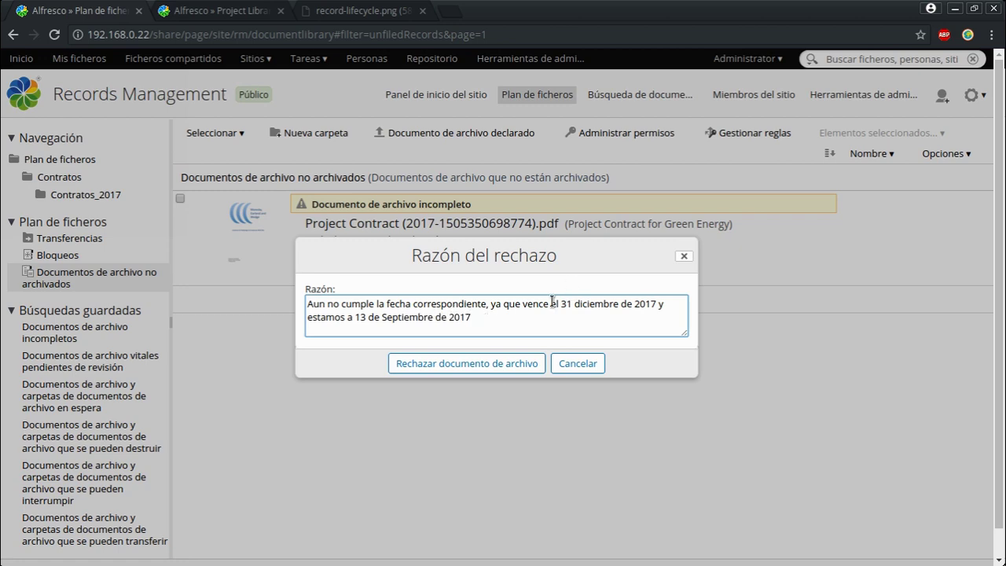
left_click(481, 366)
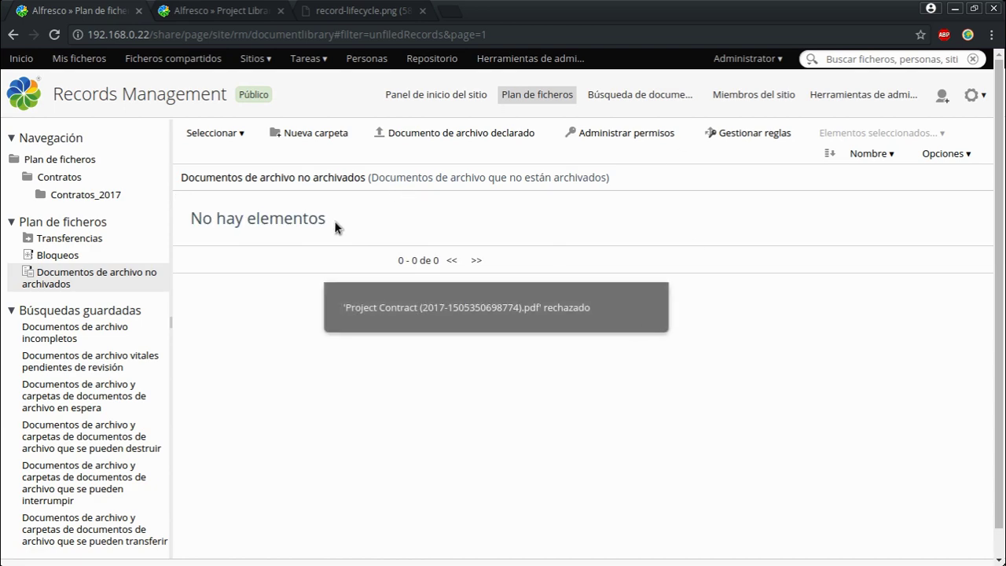
Switch to the sample site's Contracts folder and reload it to check the status of the rejected document
left_click(193, 11)
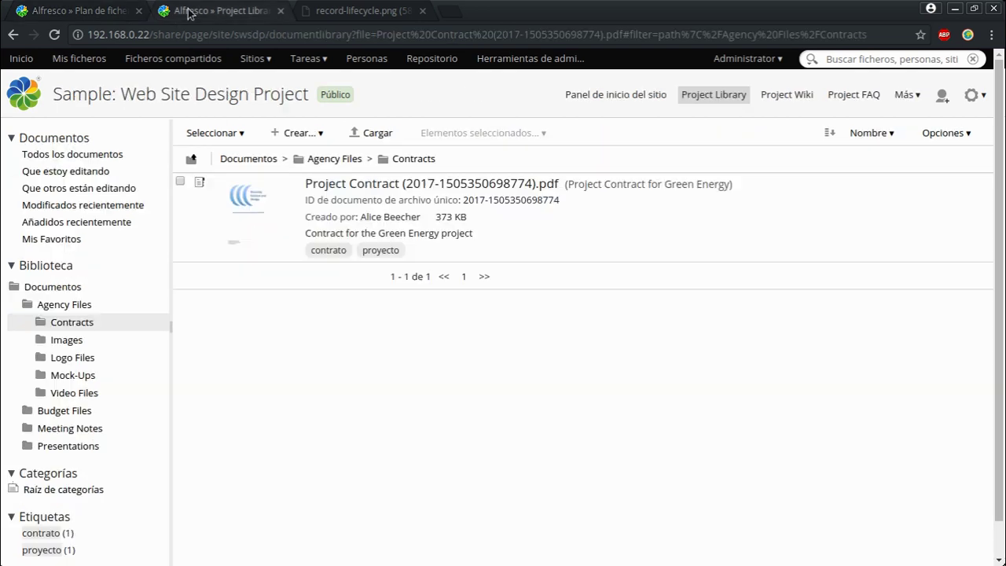
key("F5")
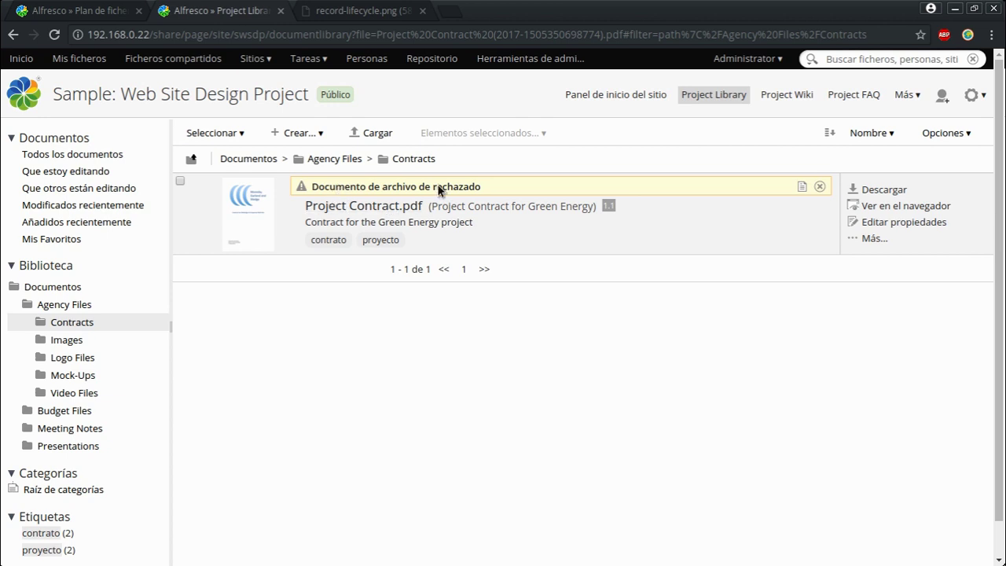
View the rejection details of Project Contract.pdf, including its author, date and reason, and close them
left_click(802, 187)
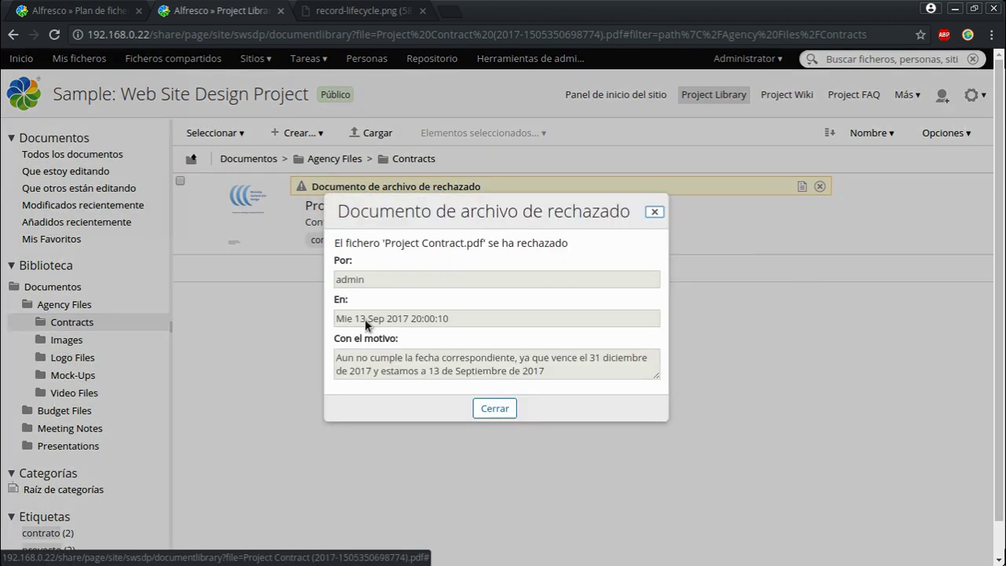
left_click_drag(339, 358, 537, 376)
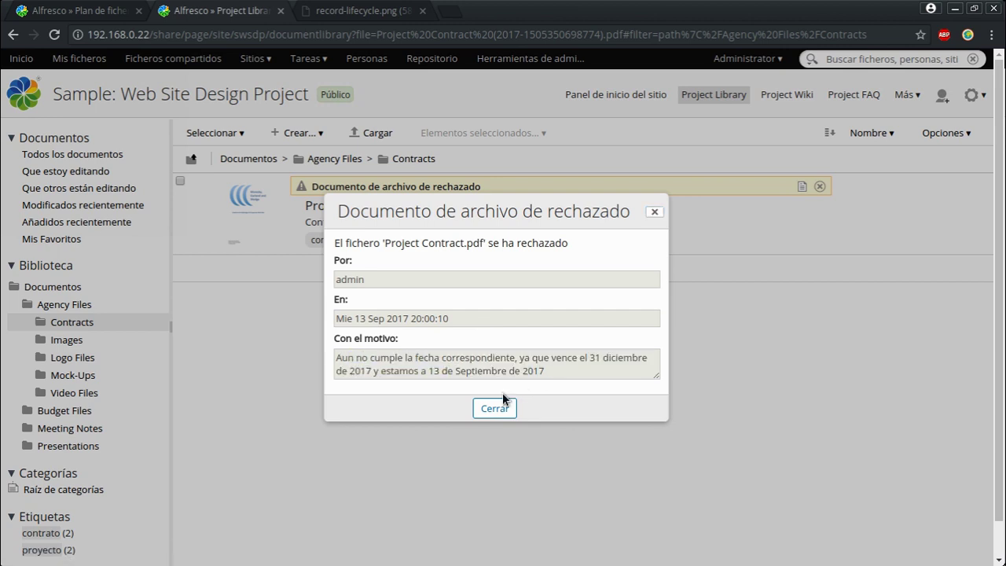
left_click(494, 408)
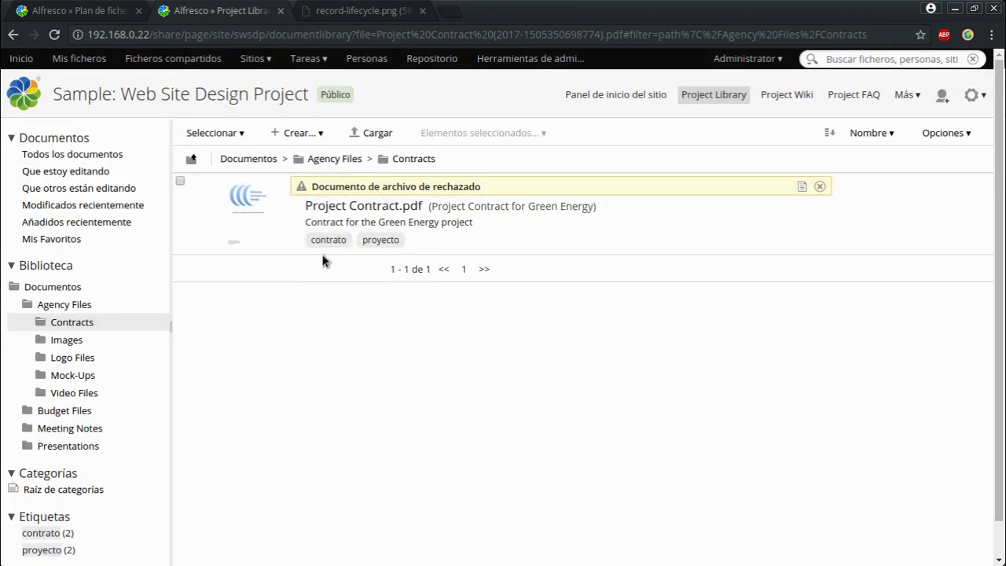
Remove the rejected-record notice from Project Contract.pdf and declare the document as a record again
left_click(820, 186)
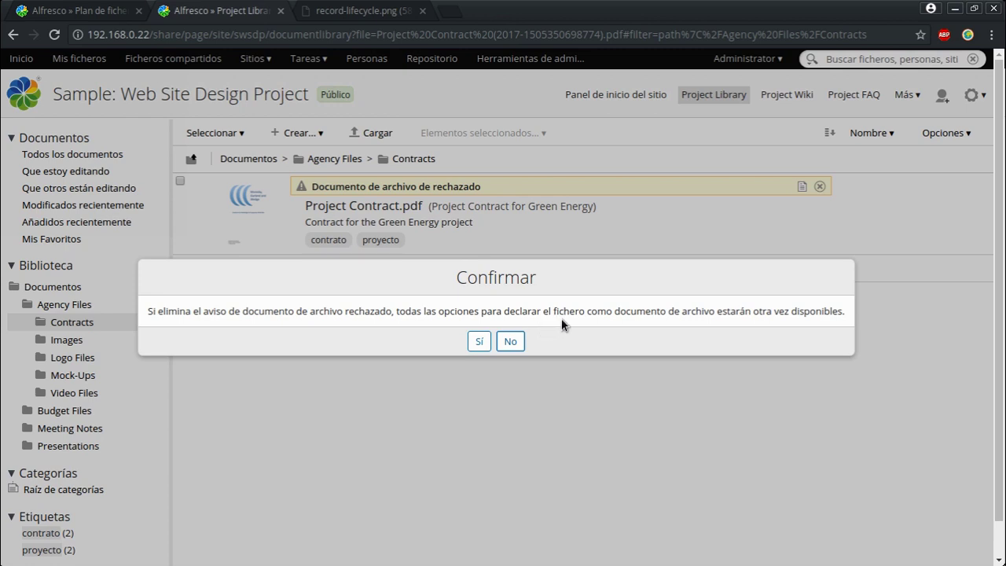
left_click(477, 347)
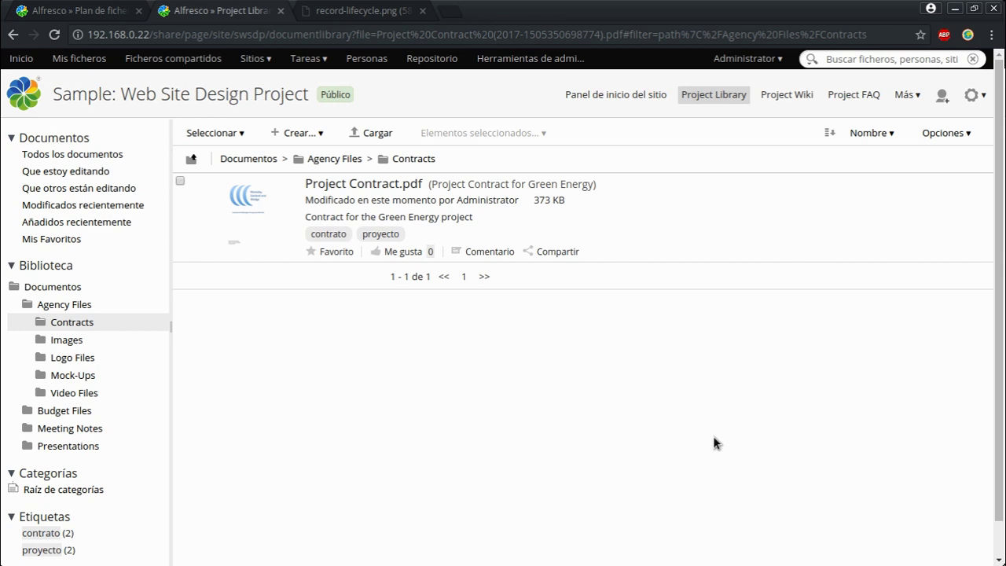
mouse_move(853, 225)
left_click(871, 242)
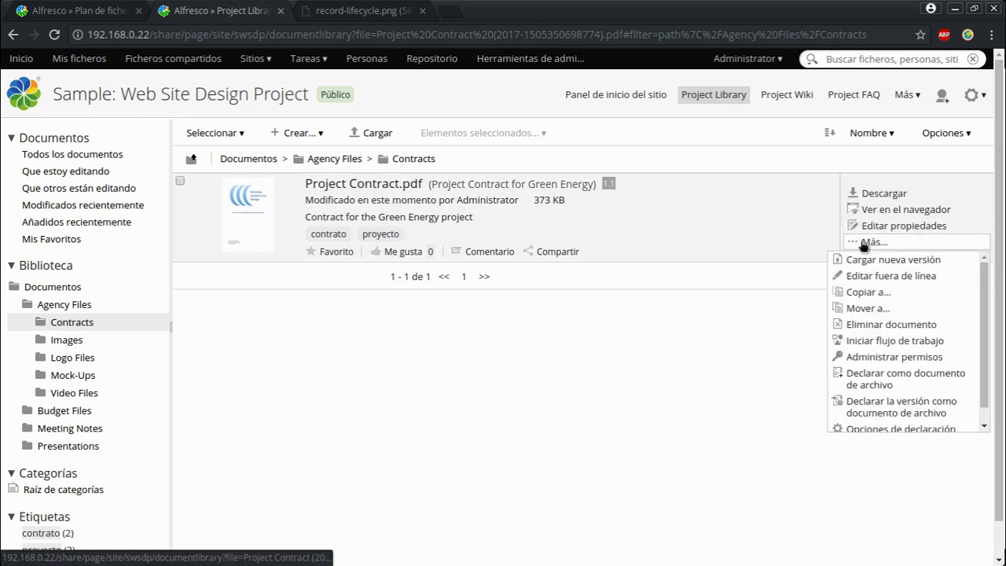
scroll(884, 374, "down", 1)
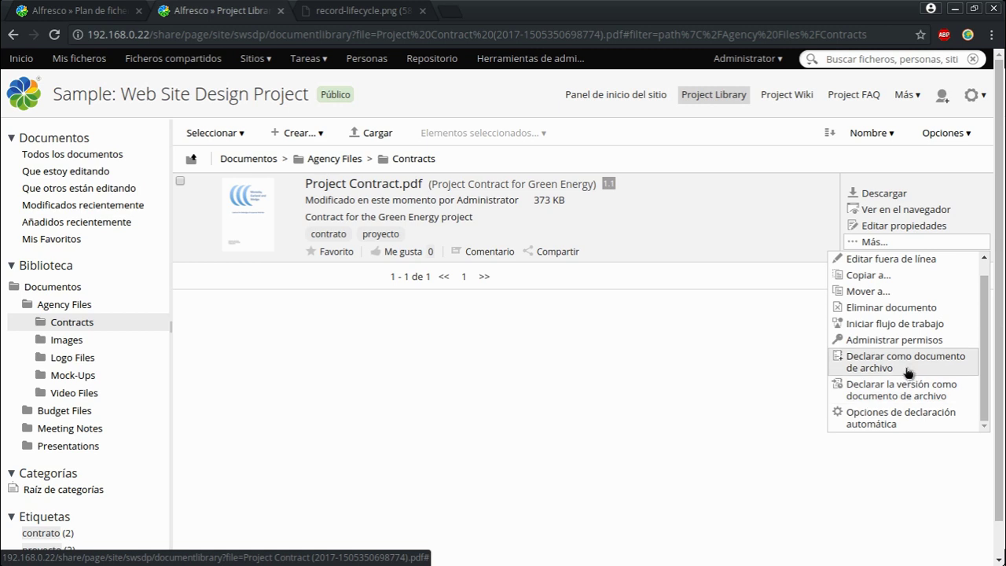
left_click(906, 366)
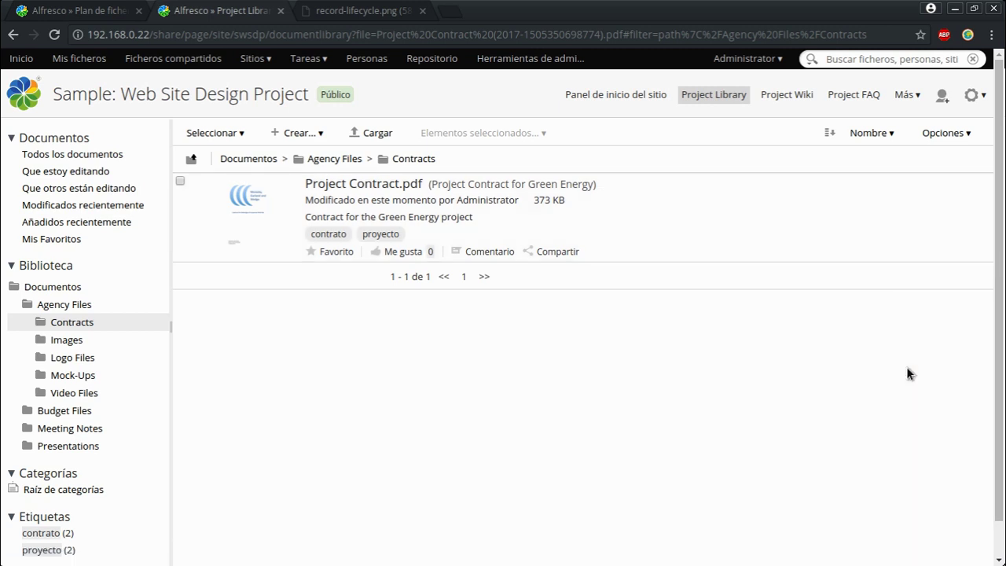
Open the declared Project Contract record's details page and review its actions and record properties
mouse_move(785, 187)
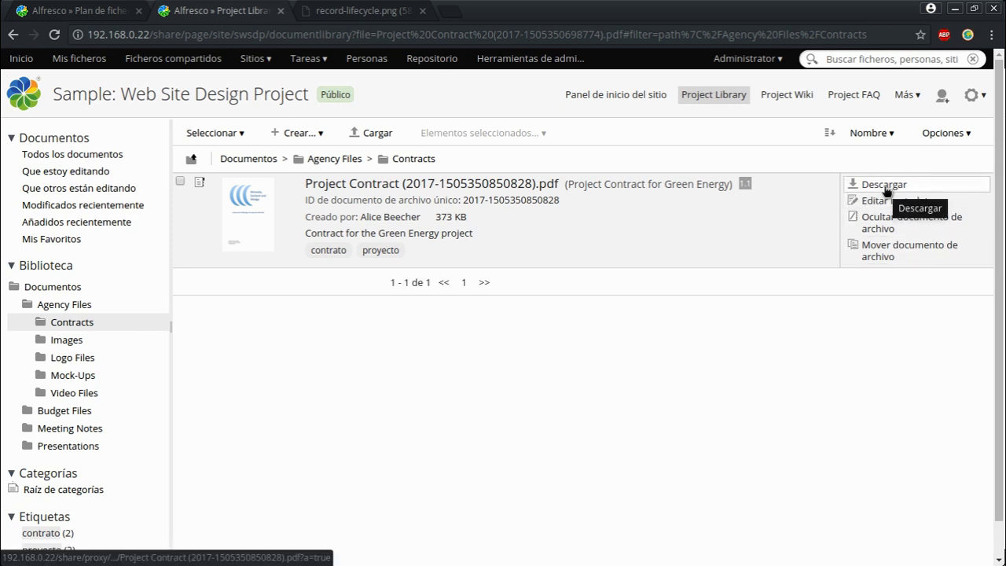
left_click(391, 182)
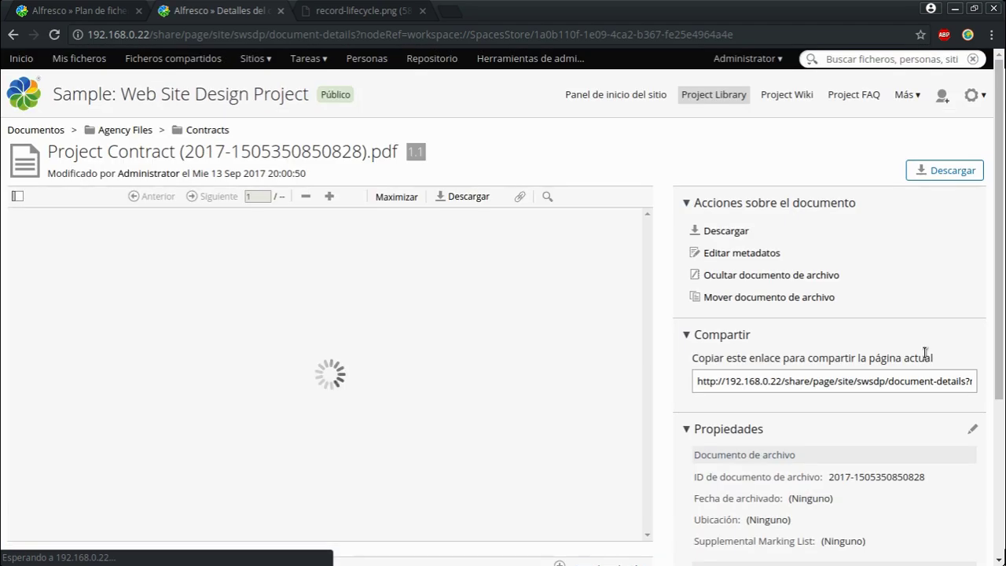
scroll(937, 360, "down", 3)
scroll(629, 330, "up", 3)
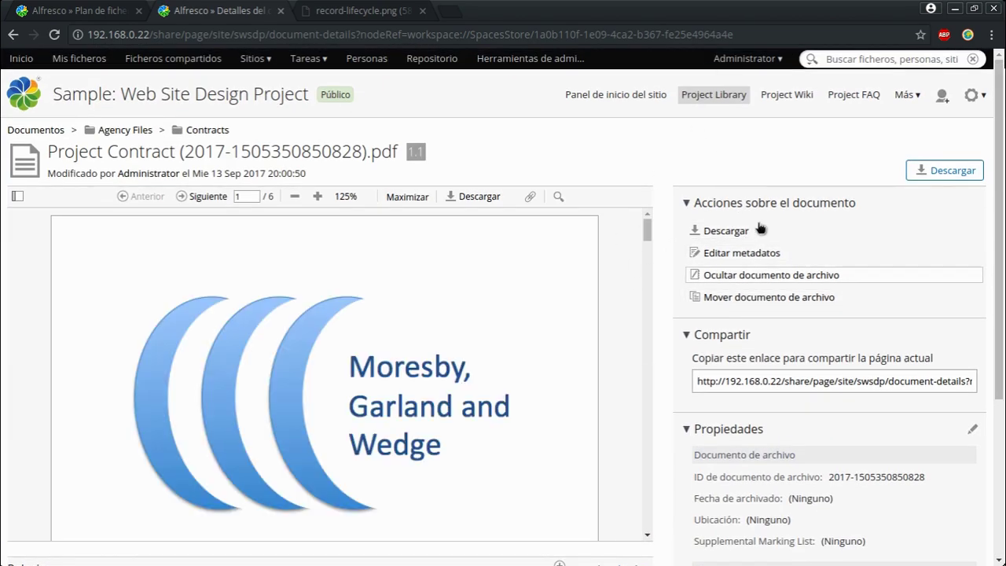
scroll(932, 449, "down", 3)
scroll(878, 455, "up", 3)
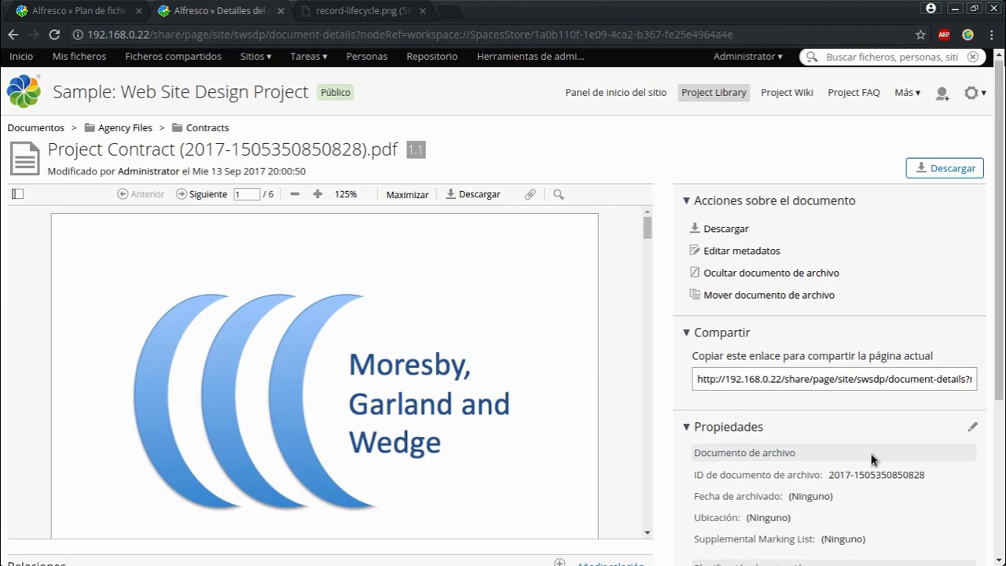
Switch to the Records Management site, refresh the unfiled records and review the actions offered for the Project Contract record
left_click(70, 8)
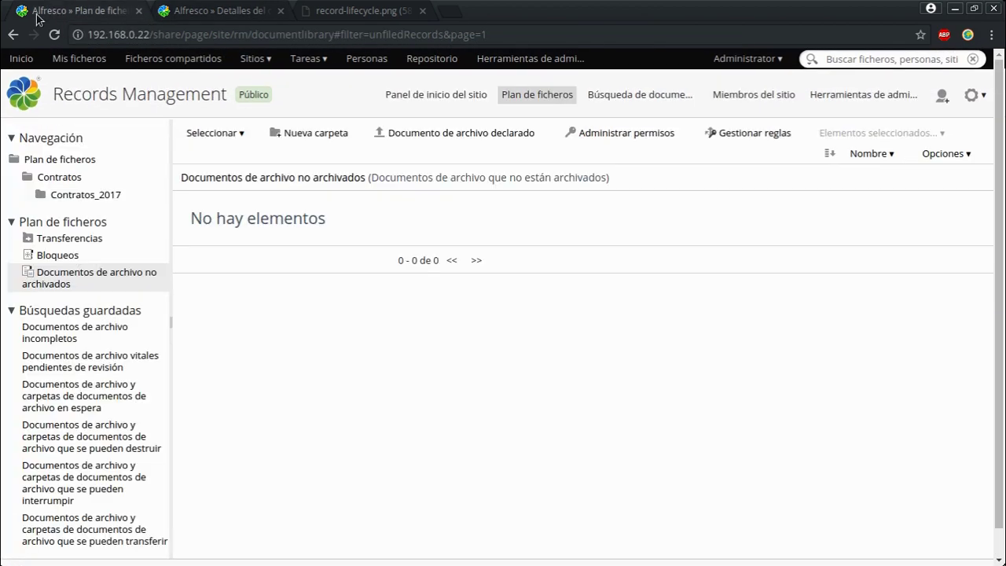
left_click(63, 269)
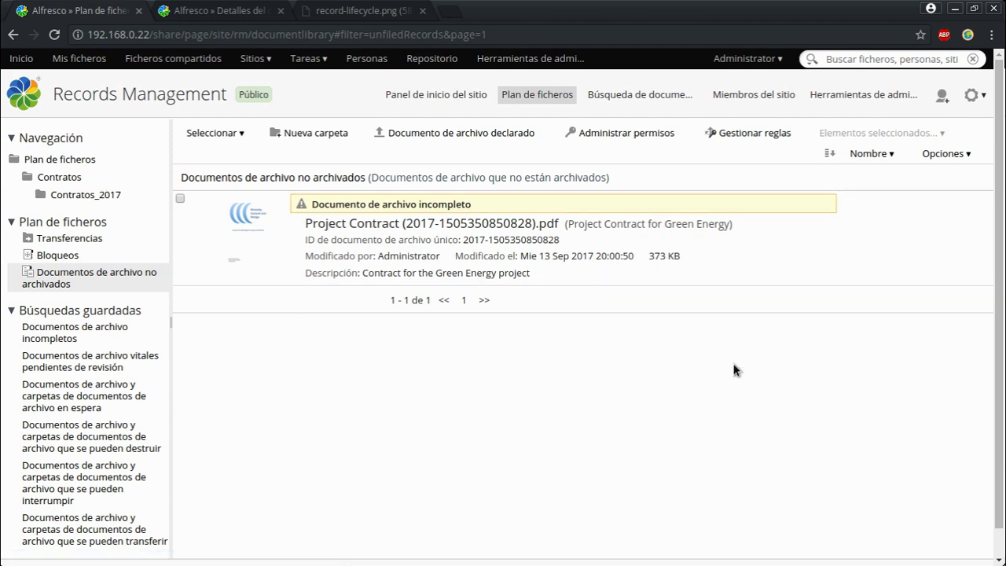
mouse_move(700, 198)
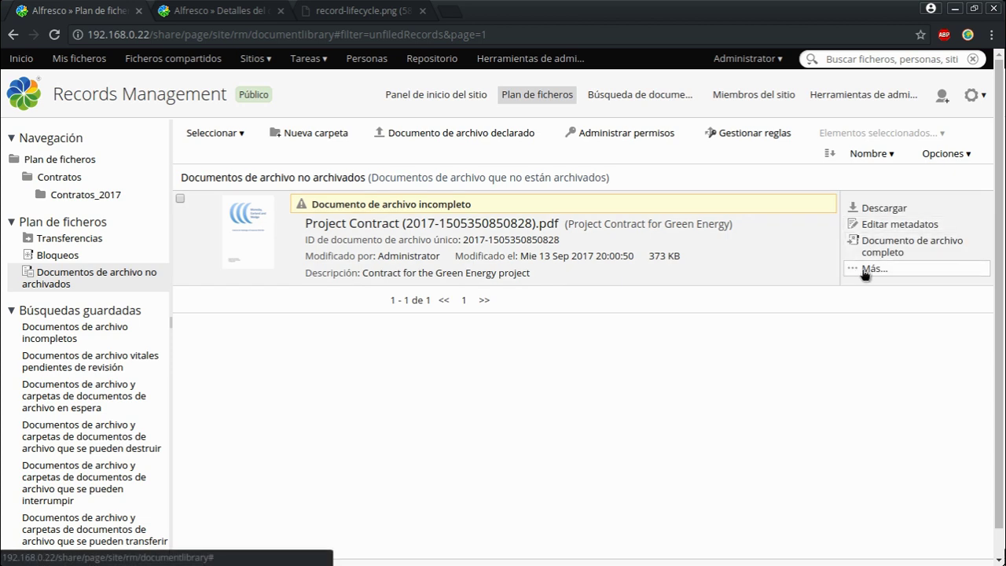
left_click(866, 272)
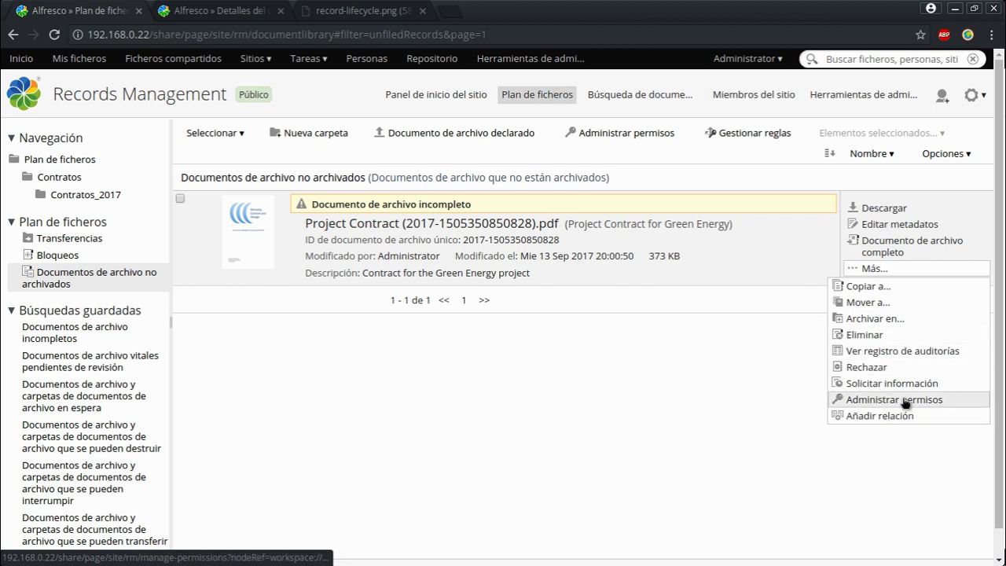
Examine the Project Contract record's metadata form and its Canal options, and leave it without saving
left_click(918, 225)
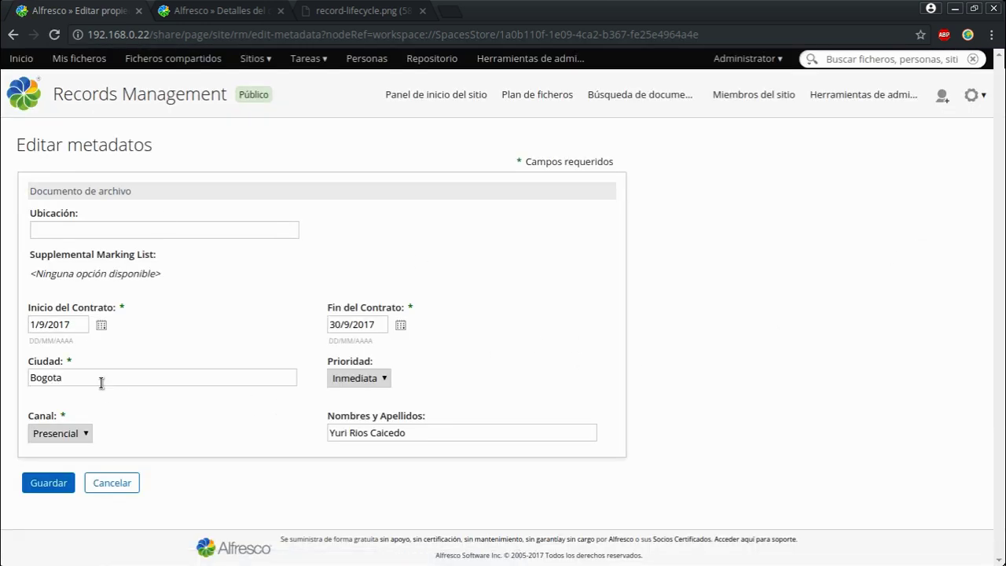
left_click(78, 434)
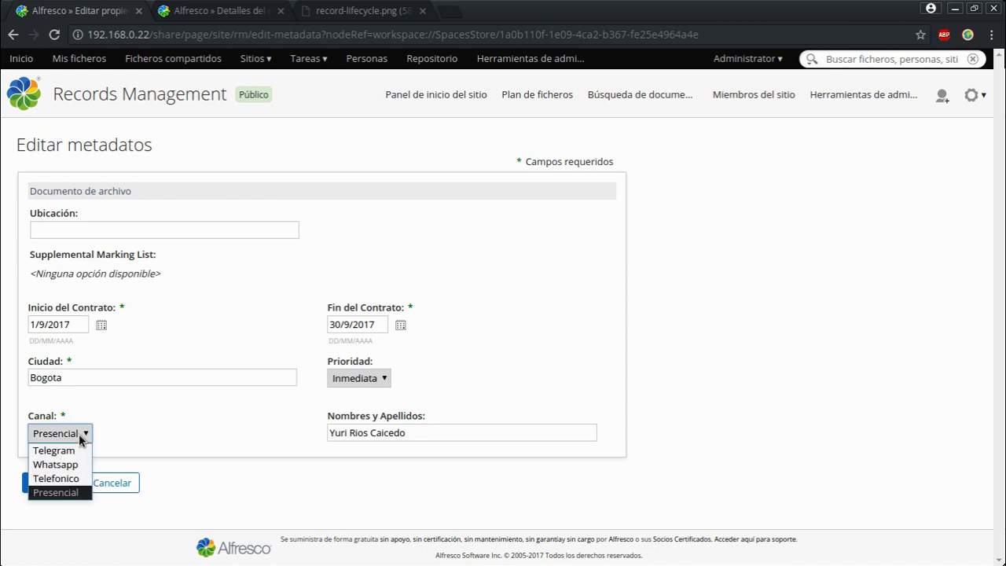
left_click(125, 432)
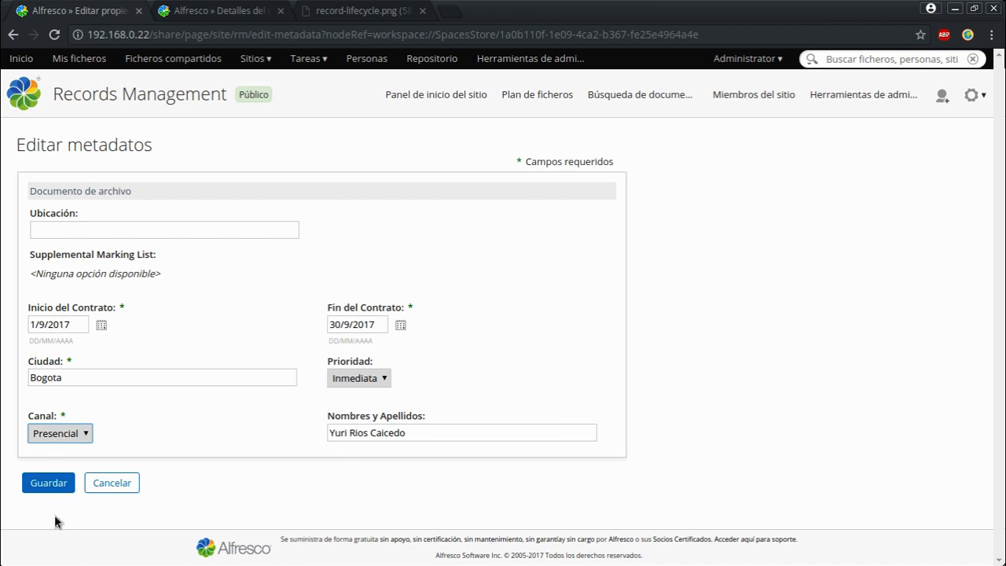
left_click(112, 485)
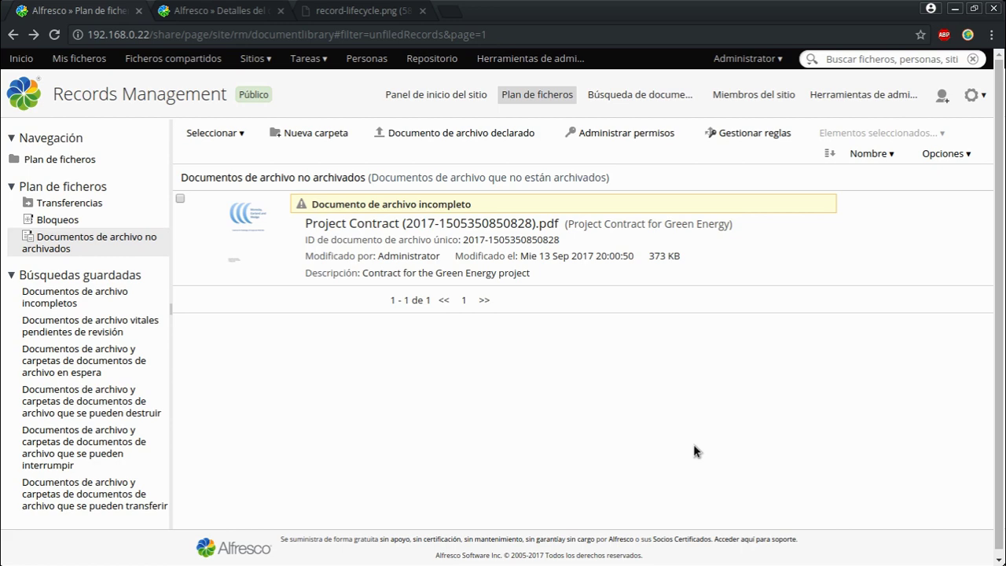
File the unfiled Project Contract record in the Contratos_2017 folder under Contratos
mouse_move(798, 227)
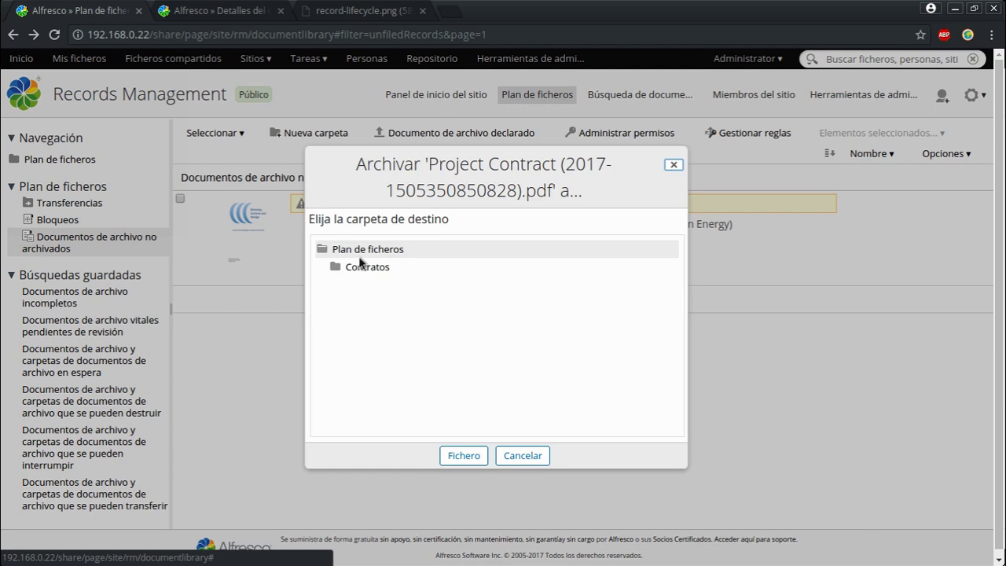
left_click(360, 267)
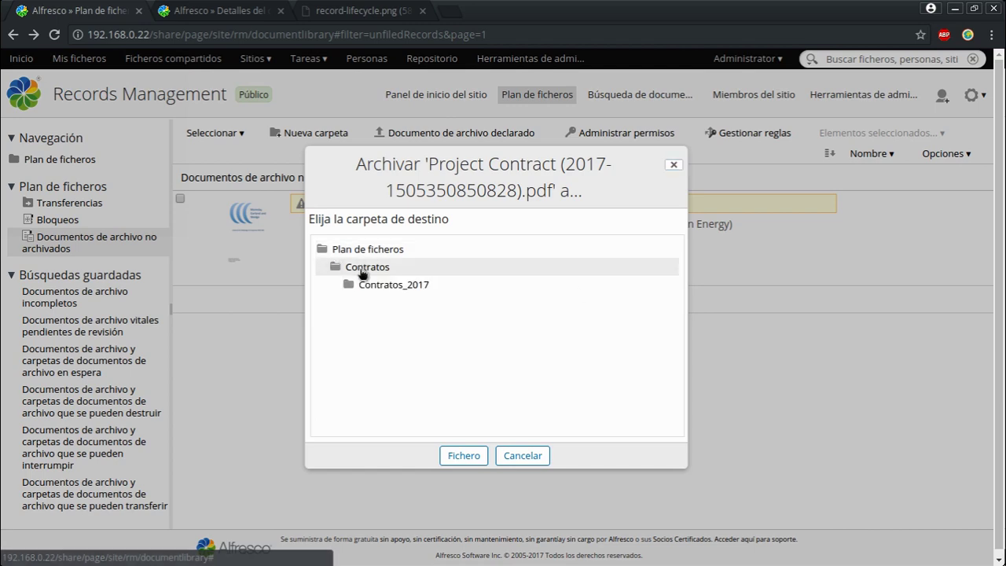
left_click(360, 283)
left_click(465, 457)
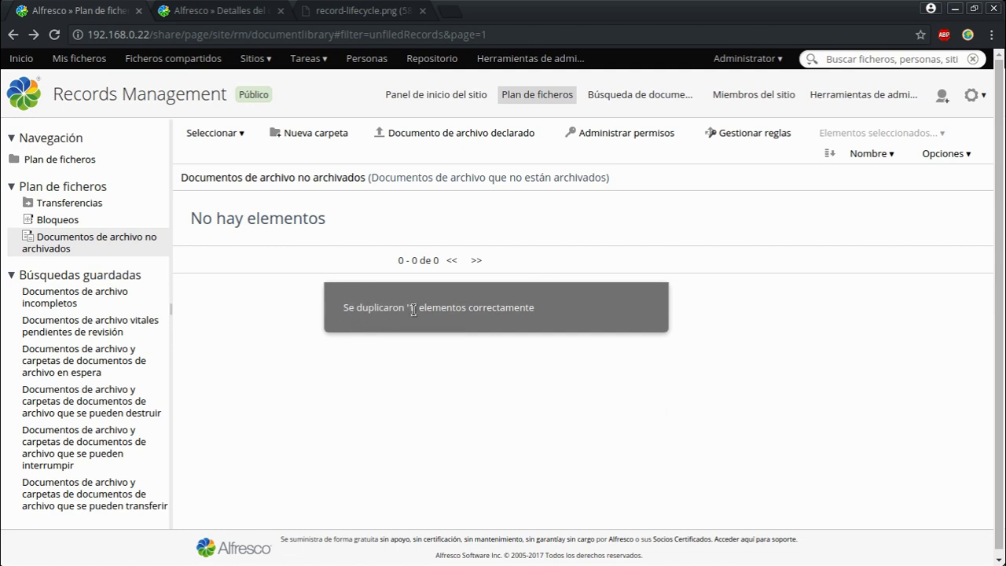
Open the Contratos_2017 folder under Contratos in the file plan
left_click(63, 161)
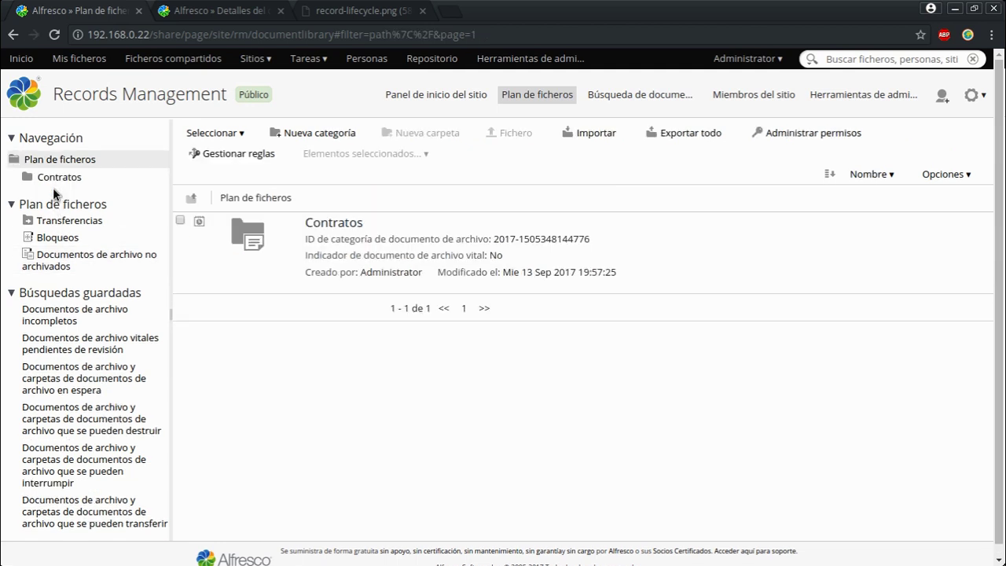
left_click(48, 177)
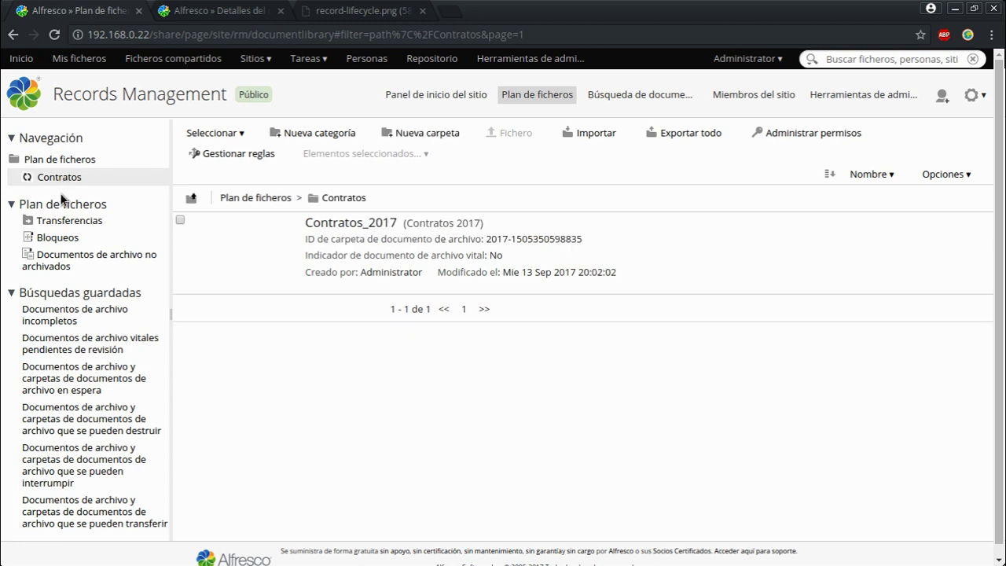
left_click(61, 196)
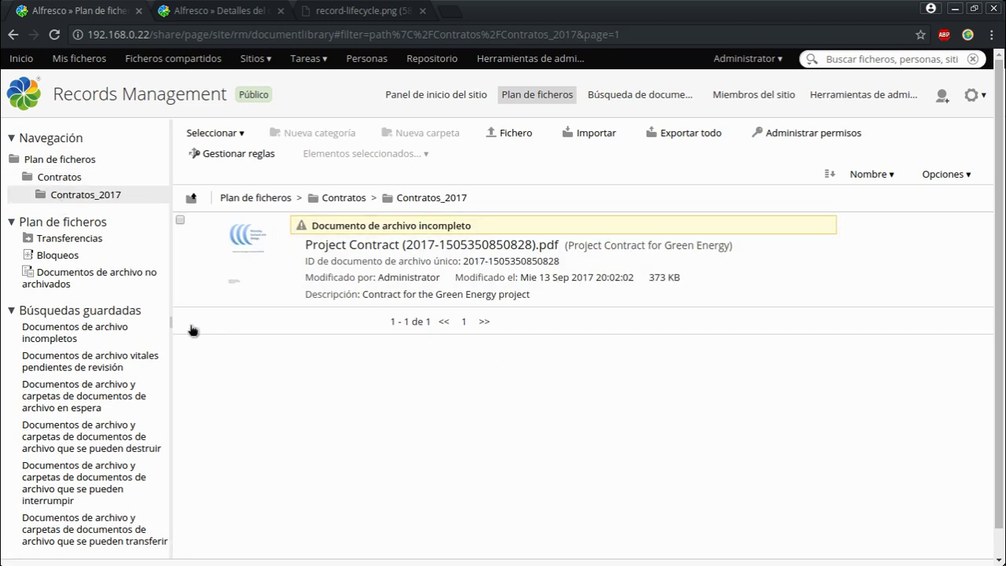
Check the filed contract's metadata form without saving changes, and mark the record as complete
mouse_move(382, 227)
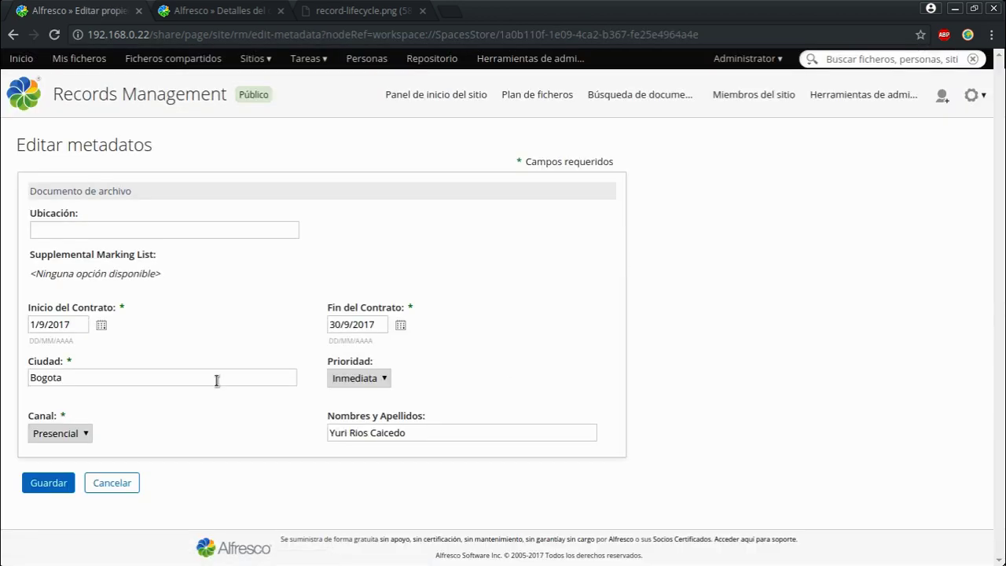
left_click(132, 230)
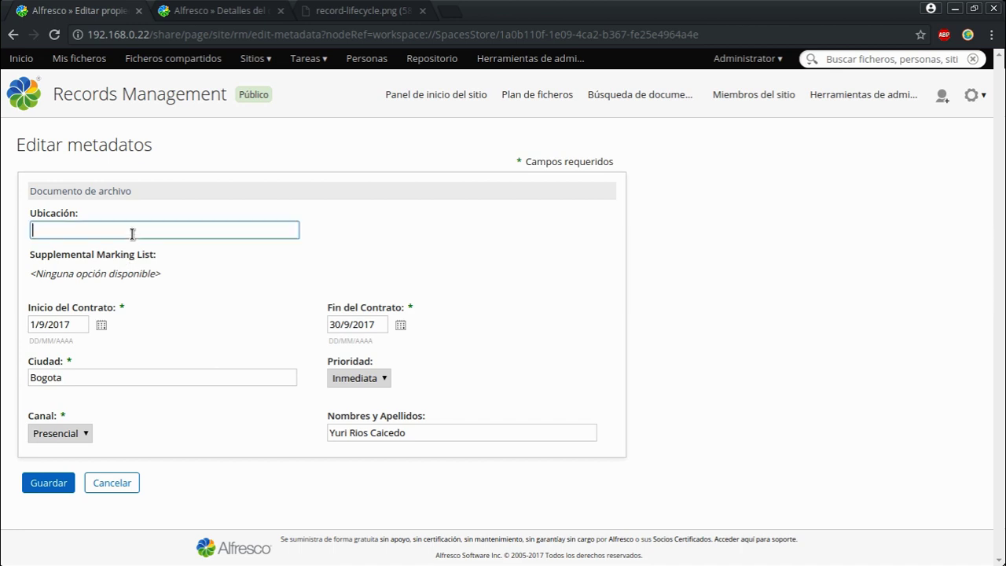
left_click(116, 484)
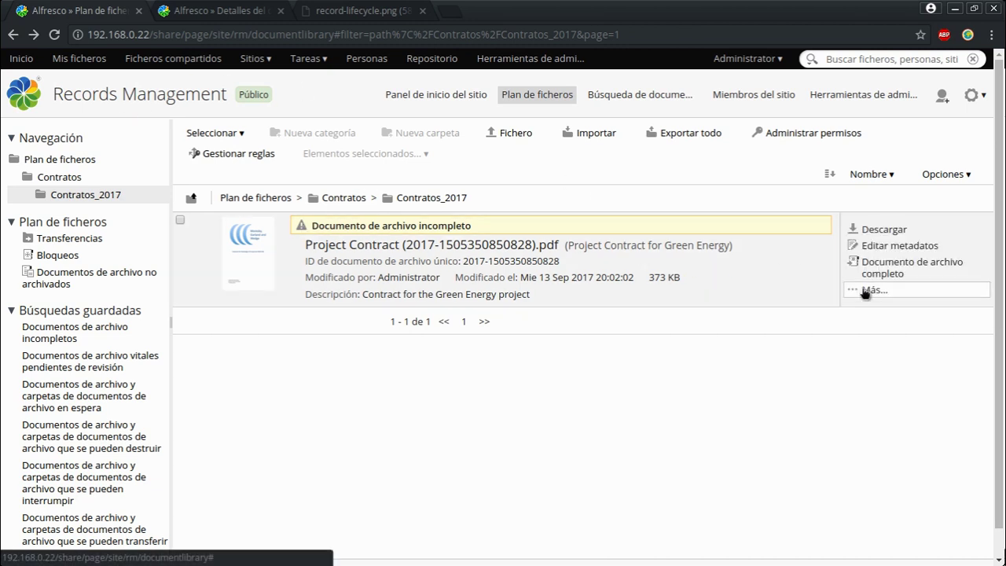
left_click(895, 275)
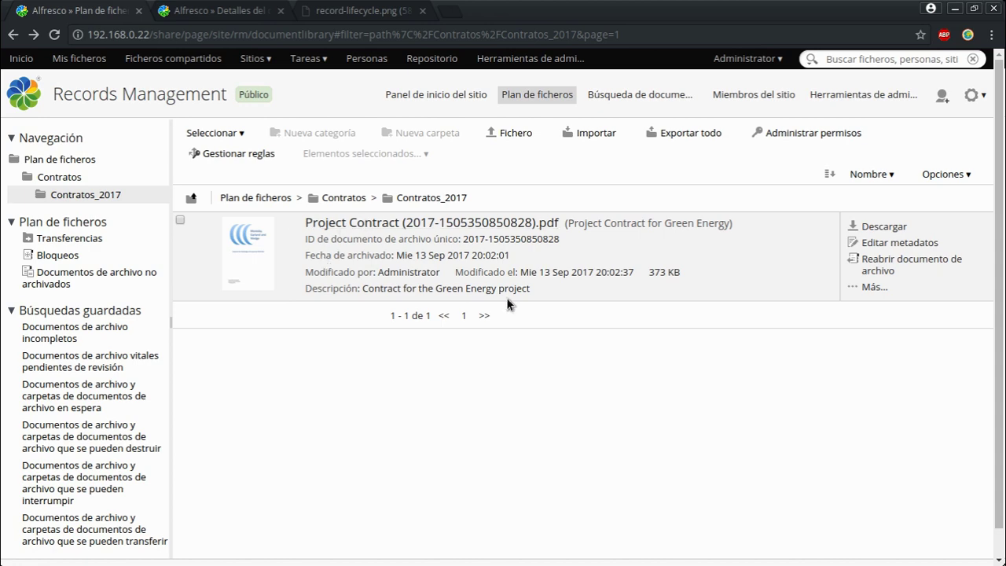
Switch to the contract's page in the sample site, reload it and return to the Contracts folder
left_click(233, 16)
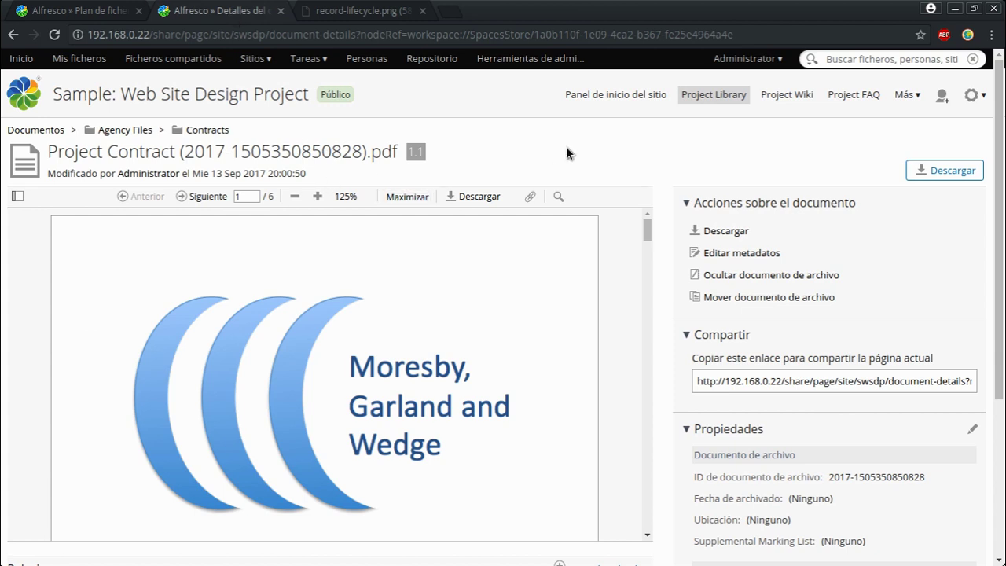
key("F5")
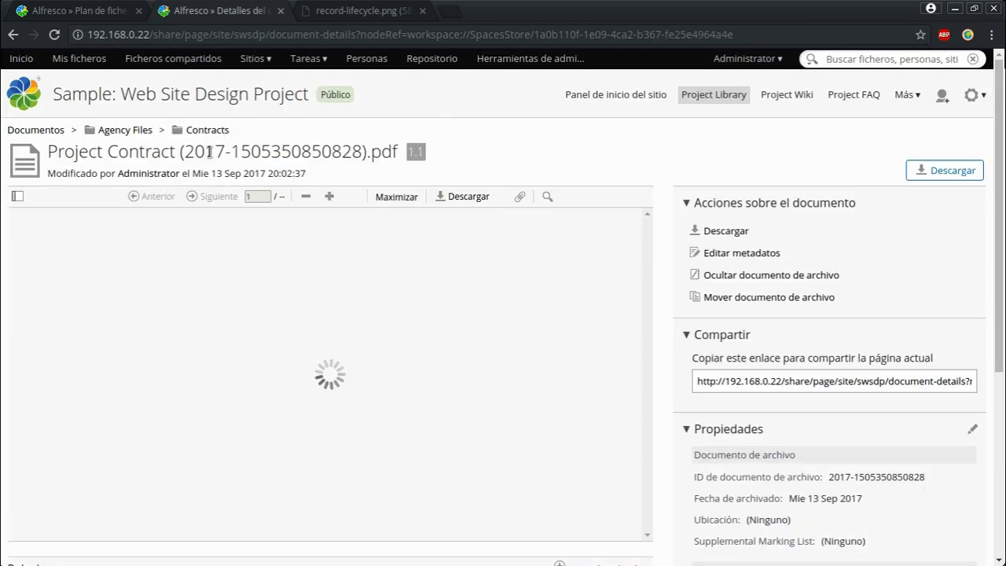
left_click(214, 133)
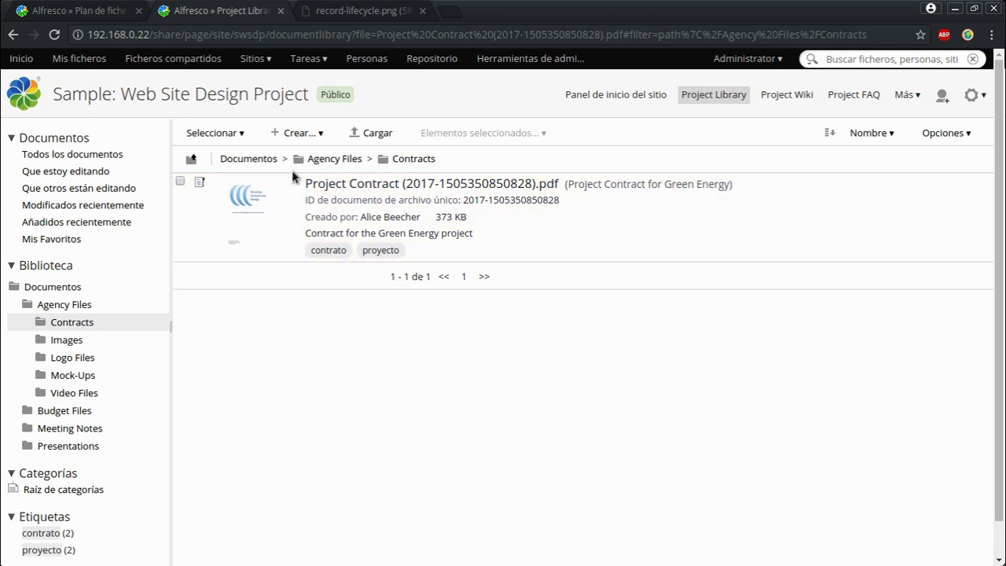
Hide the Project Contract record from the sample site's Contracts folder and confirm
mouse_move(585, 188)
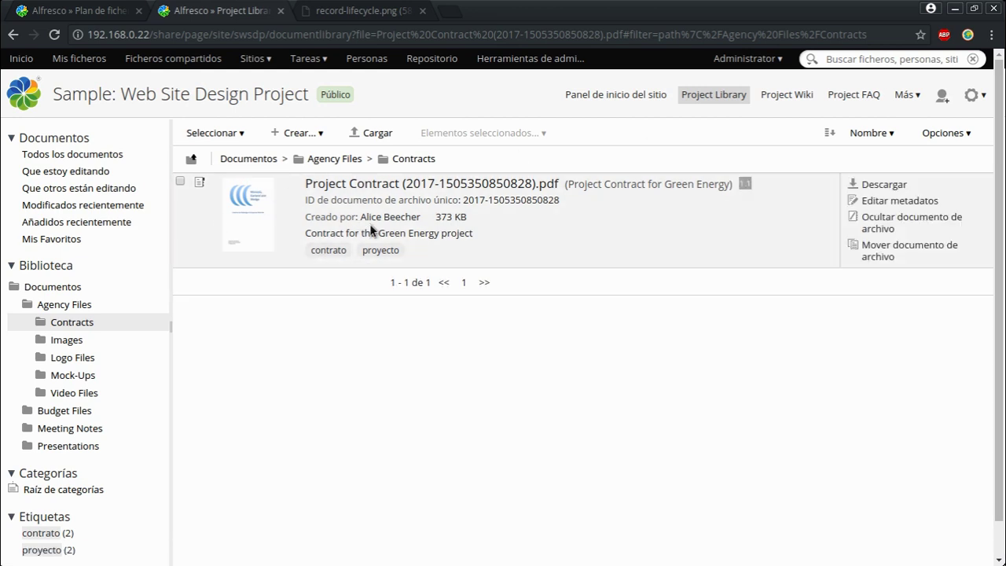
left_click(894, 226)
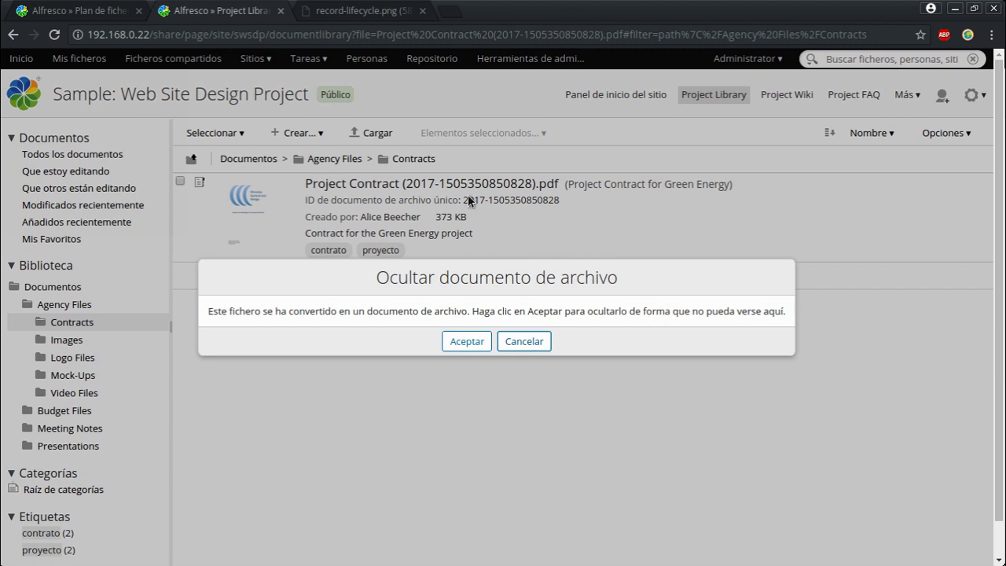
left_click(466, 341)
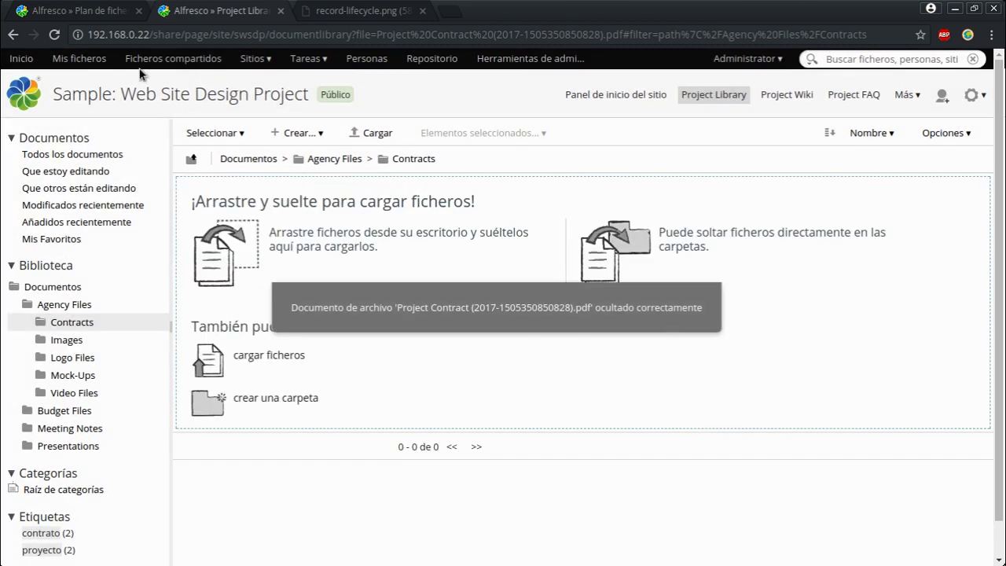
Return to Records Management, reload the Contratos_2017 folder and show the additional actions for the Project Contract record
left_click(54, 12)
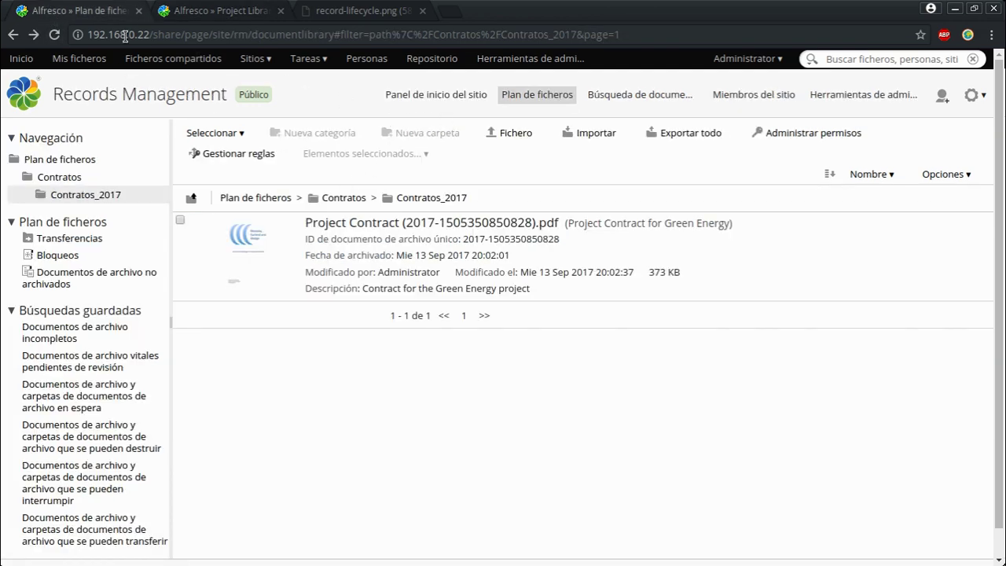
left_click(55, 35)
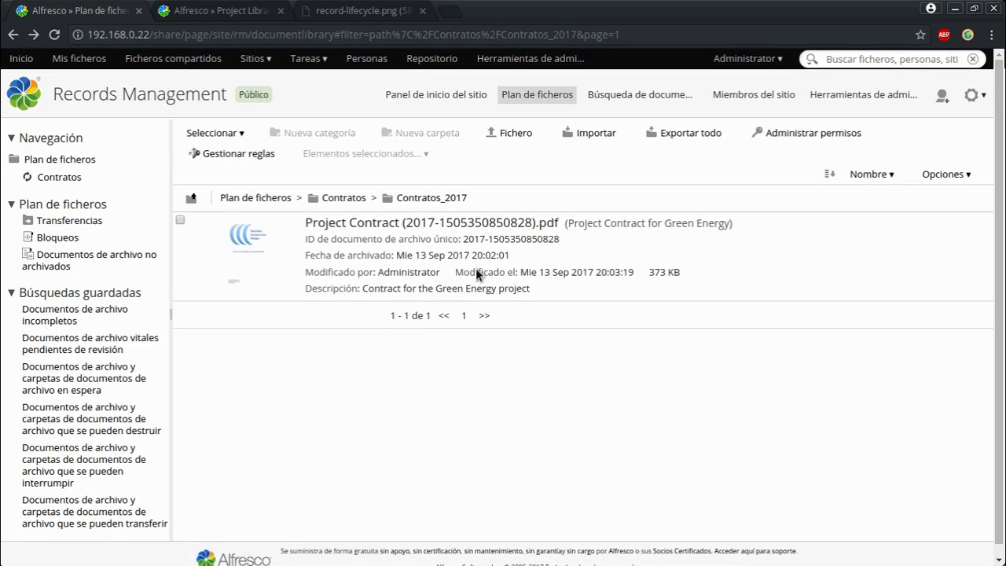
mouse_move(500, 288)
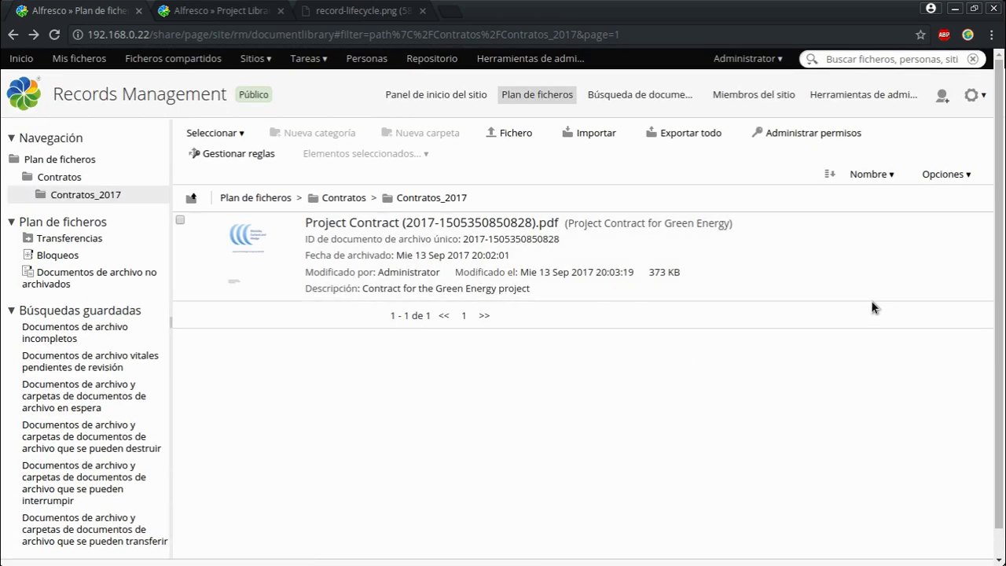
left_click(874, 288)
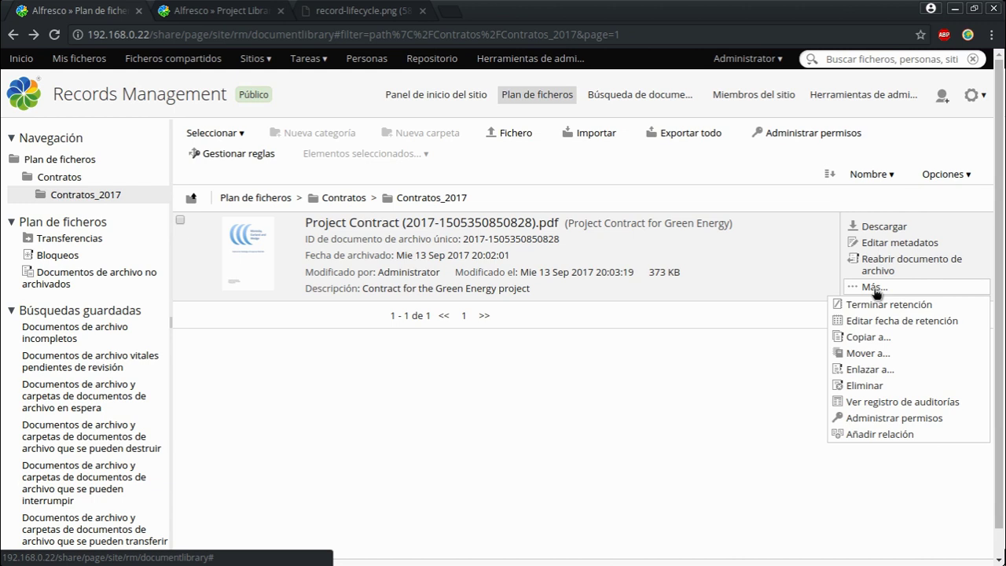